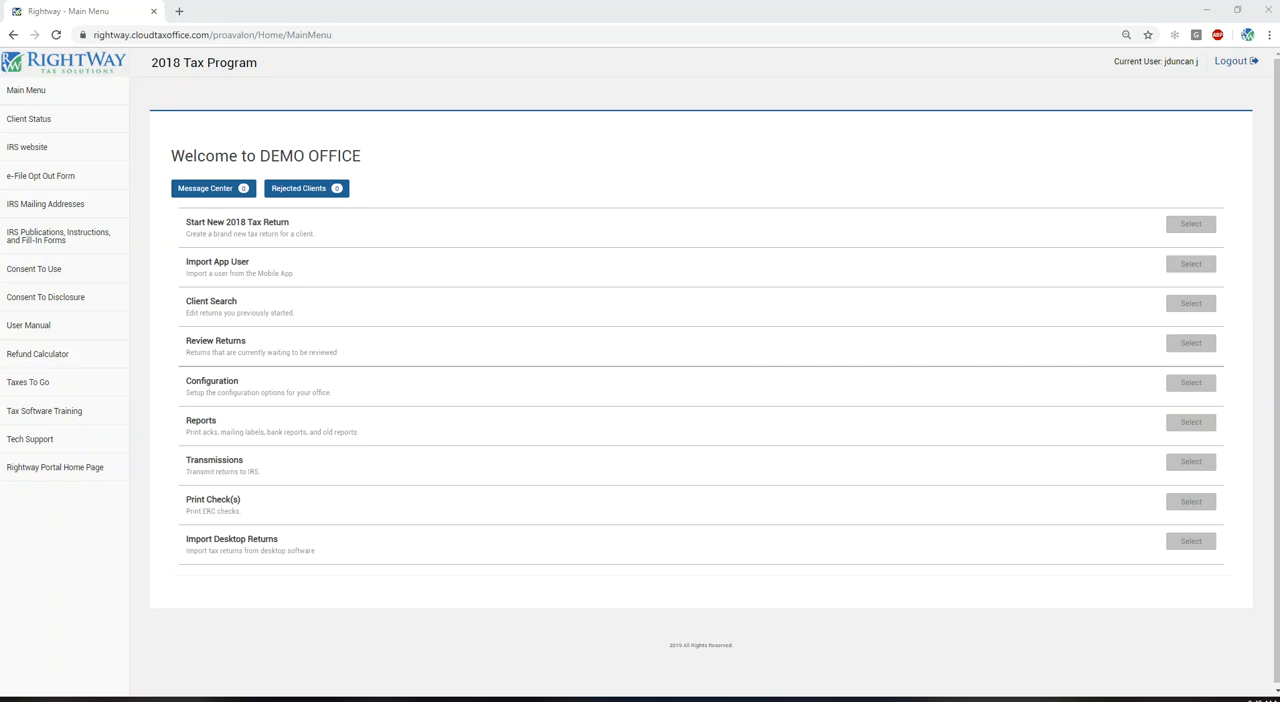
Step: Open Preparer Setup in the office configuration and start a new preparer record
left_click_drag(333, 393, 181, 380)
left_click(175, 377)
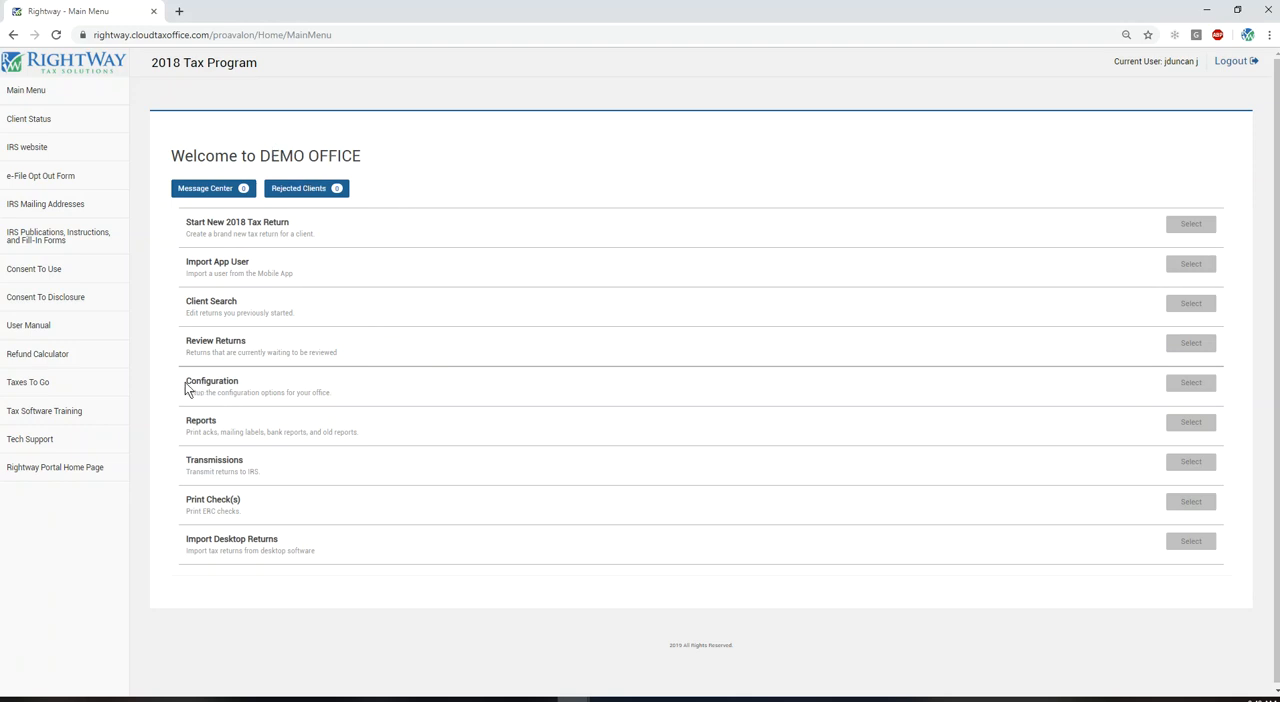
left_click(1189, 384)
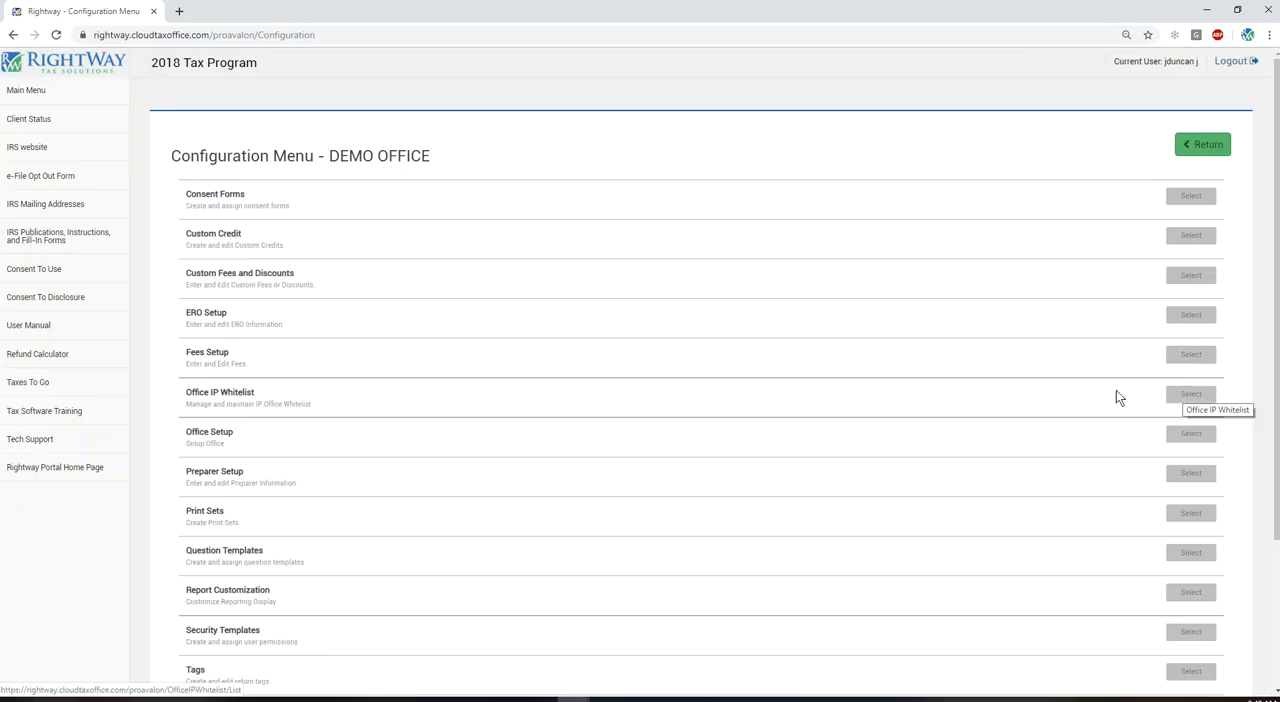
scroll(734, 400, "down", 2)
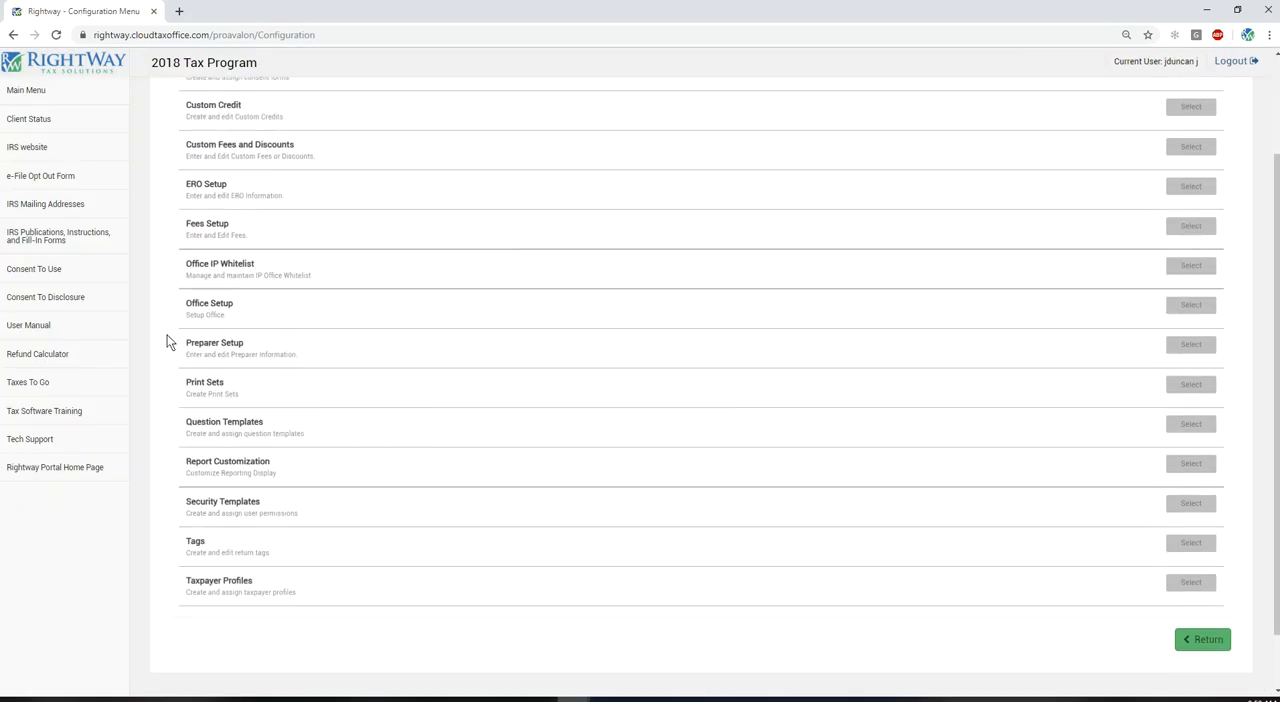
left_click_drag(180, 345, 200, 343)
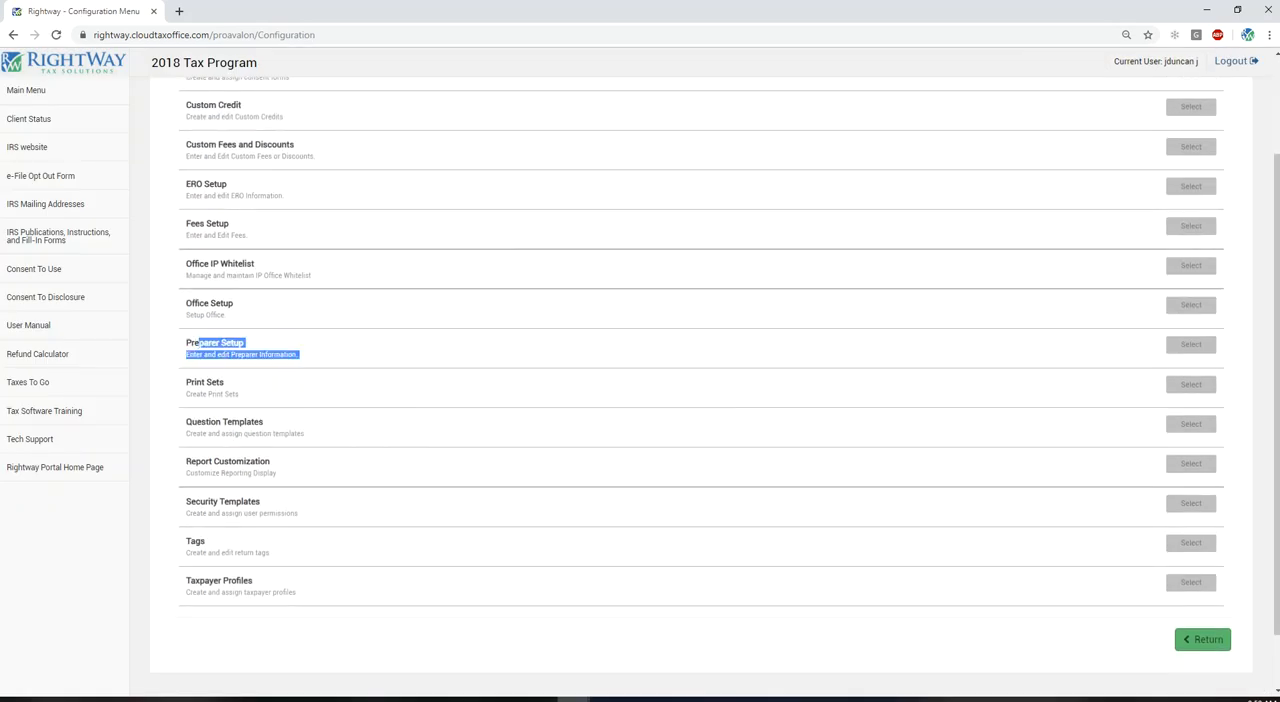
left_click(1192, 344)
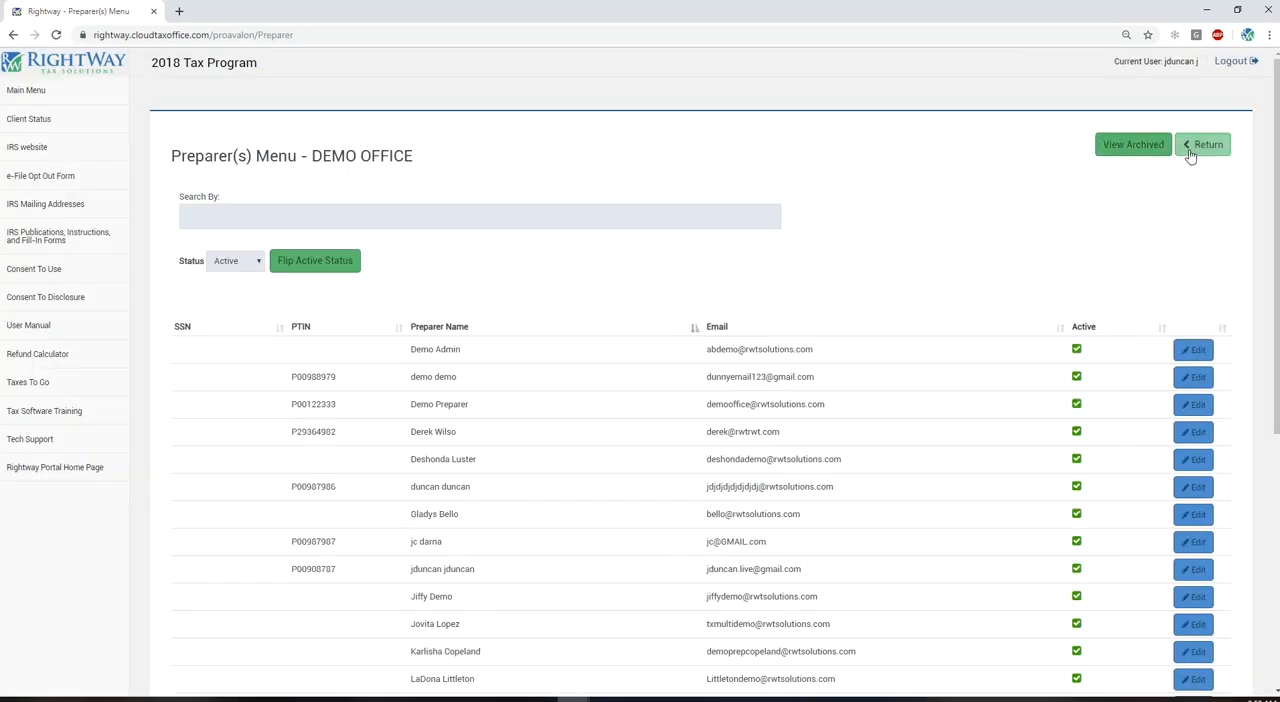
scroll(843, 171, "down", 6)
left_click(187, 525)
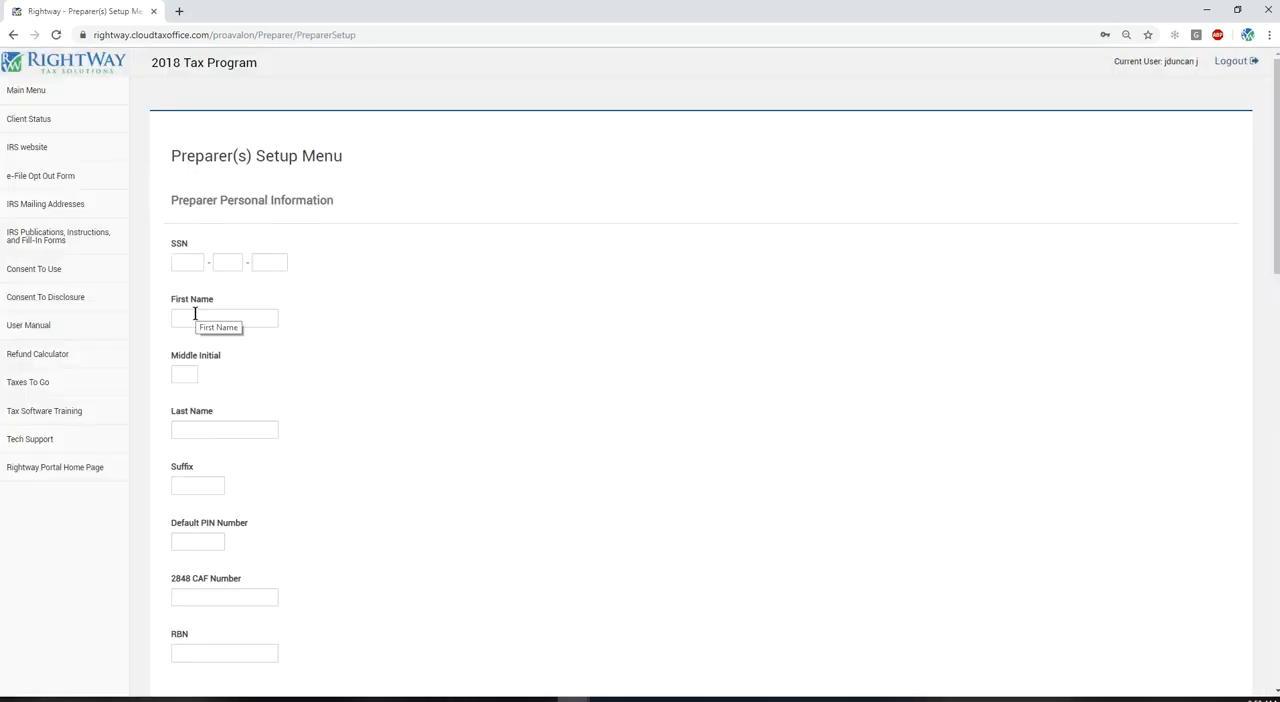
Step: Enter "sample" as the first name and "preparer" as the last name in the preparer's personal information
left_click(185, 318)
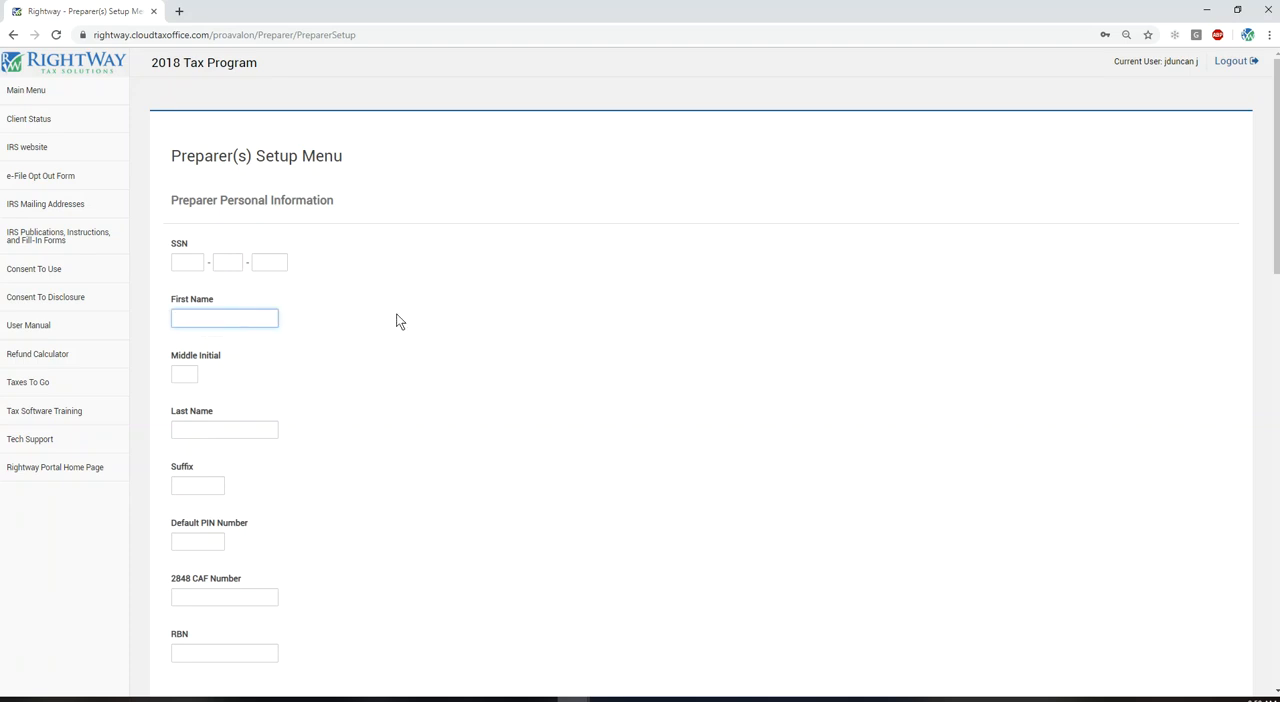
type("sample")
key("Tab")
key("Tab")
type("preparer")
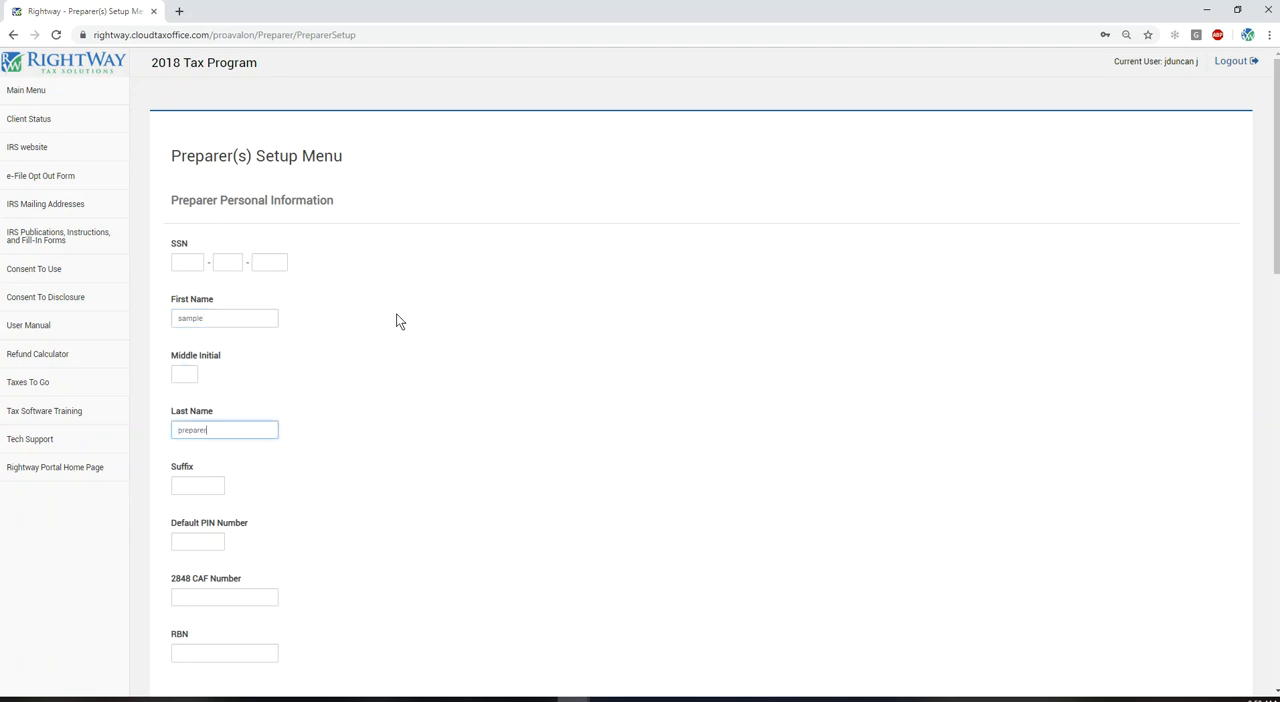
Step: Enter the preparer's five-digit default PIN number
scroll(158, 470, "down", 1)
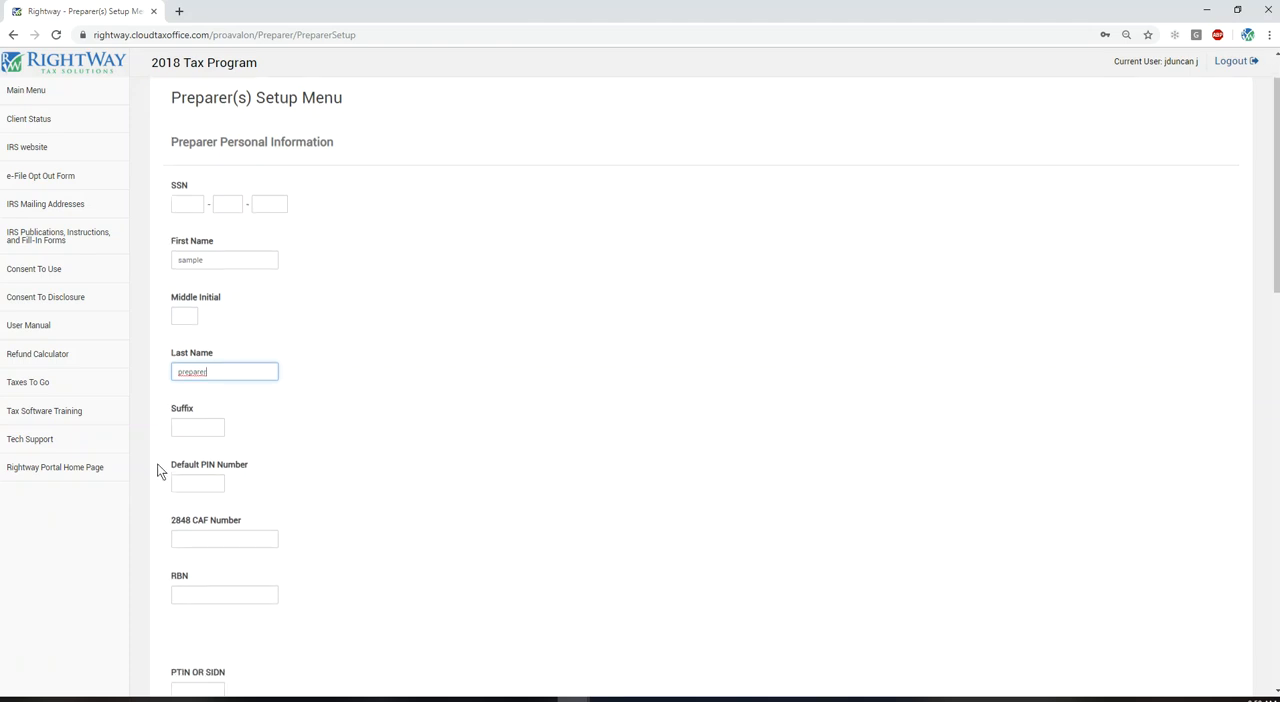
left_click(189, 469)
type("55555")
key("Tab")
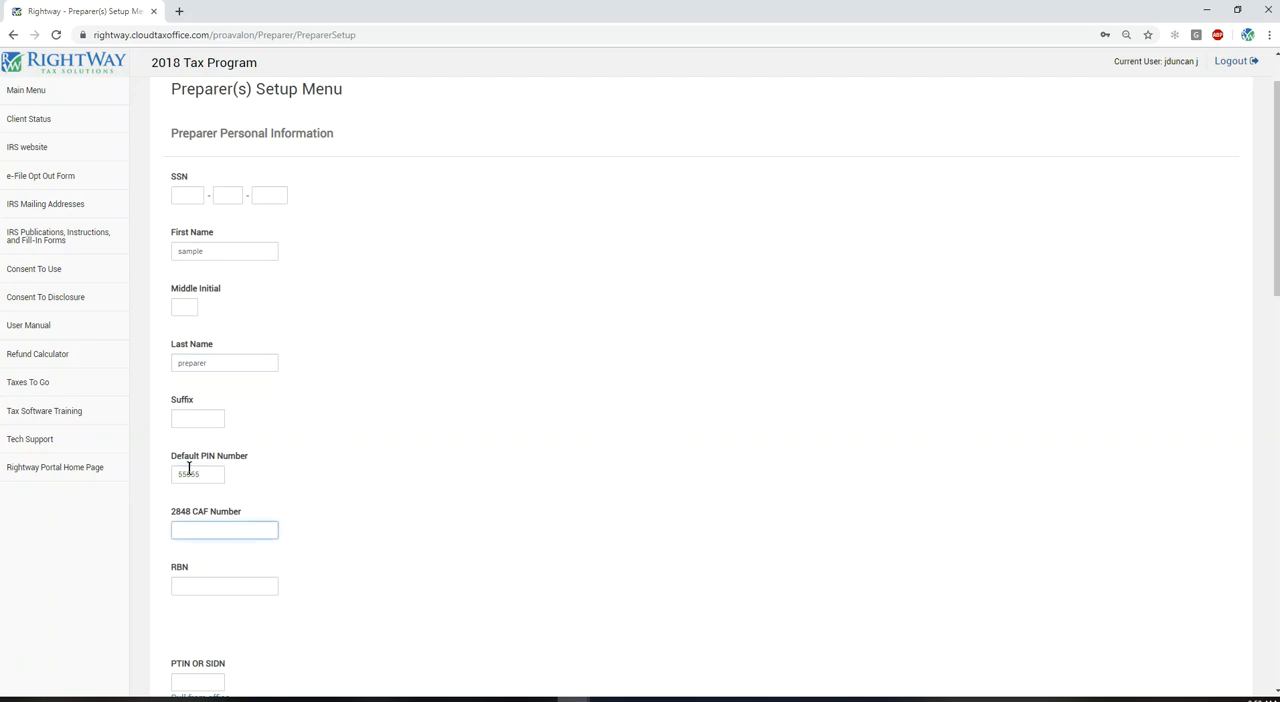
Step: Leave the 2848 CAF Number and RBN blank and enter the preparer's PTIN
key("Tab")
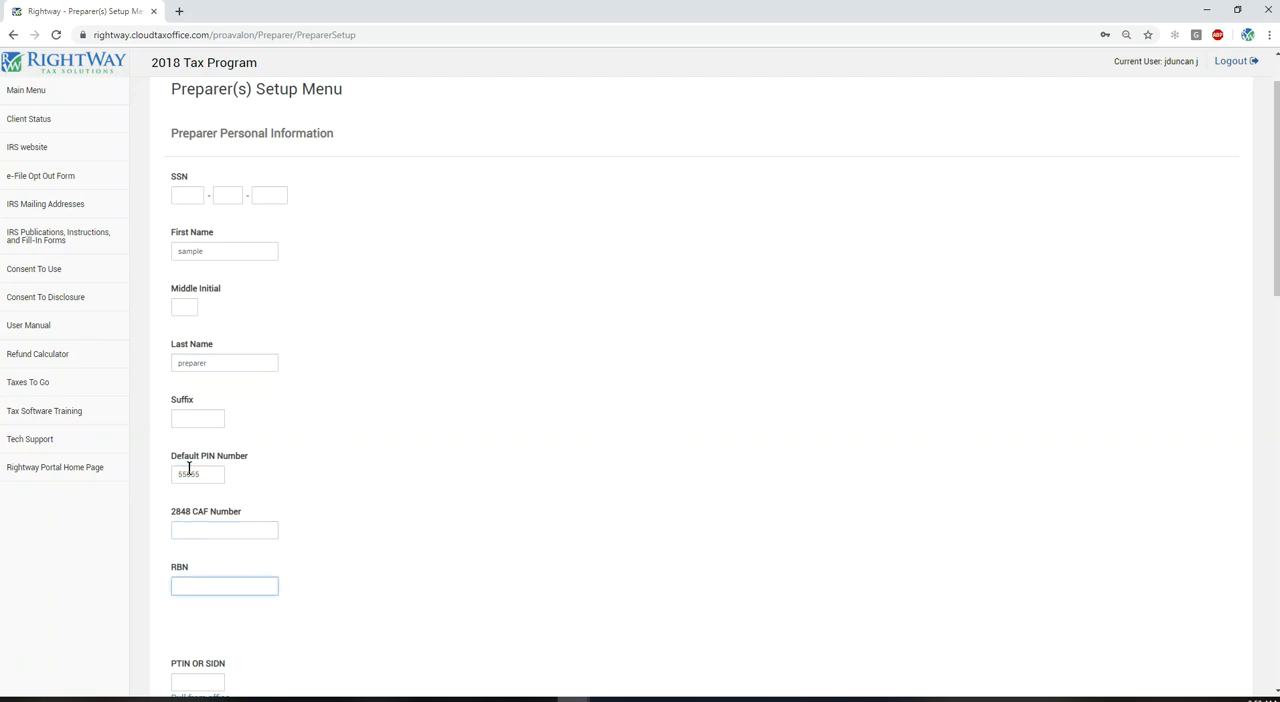
scroll(200, 466, "down", 2)
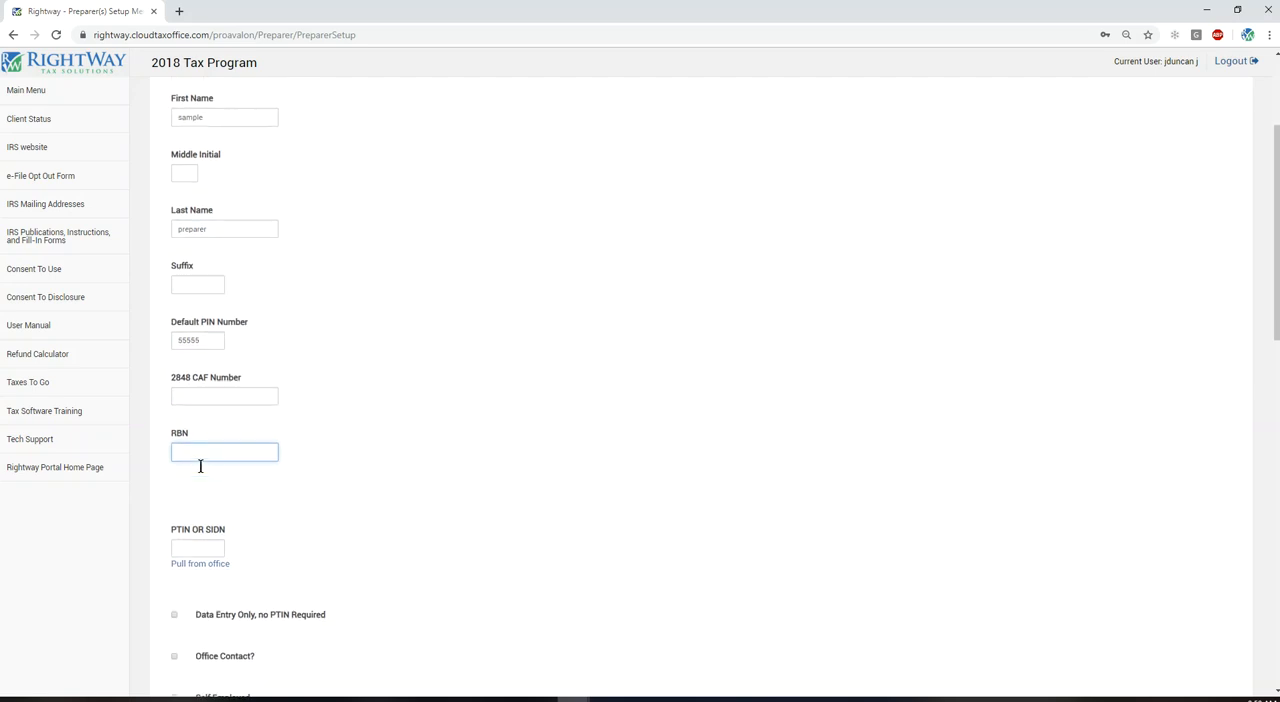
left_click_drag(194, 440, 161, 437)
key("Tab")
key("Tab")
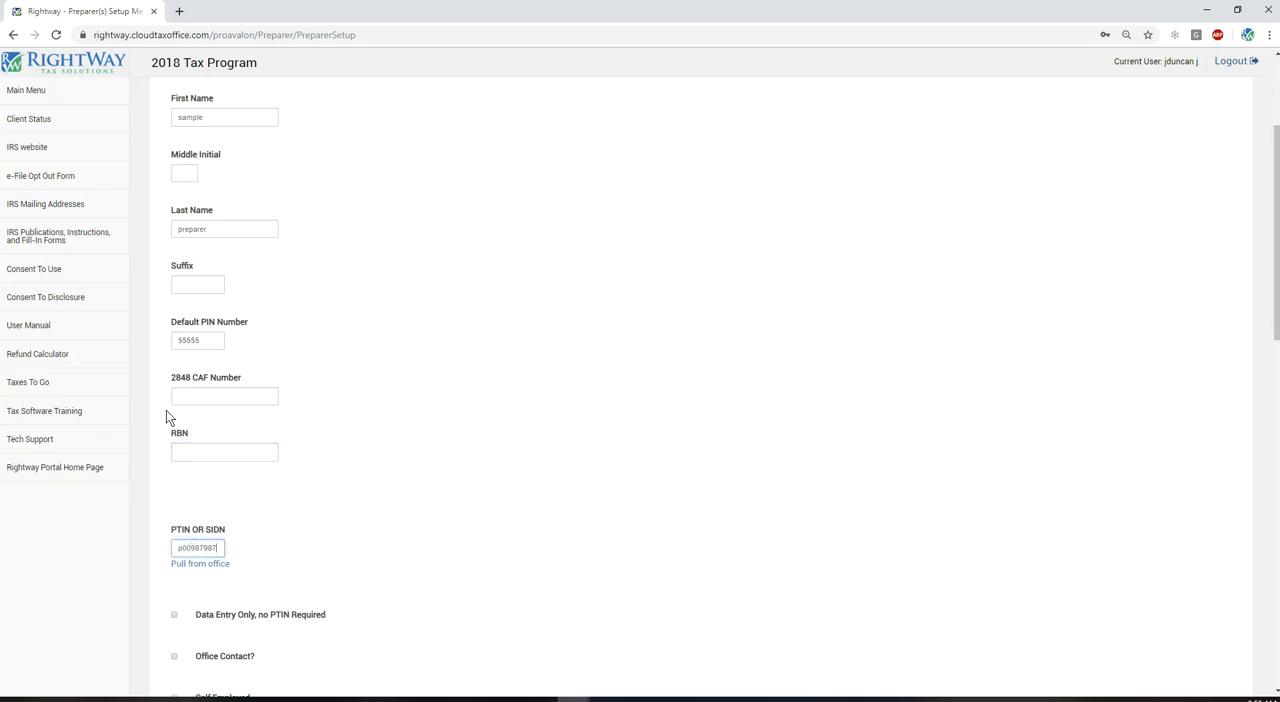
Step: Examine the preparer option checkboxes, especially "Can view own returns only?", and the Preparer Agent Information section
scroll(150, 470, "down", 2)
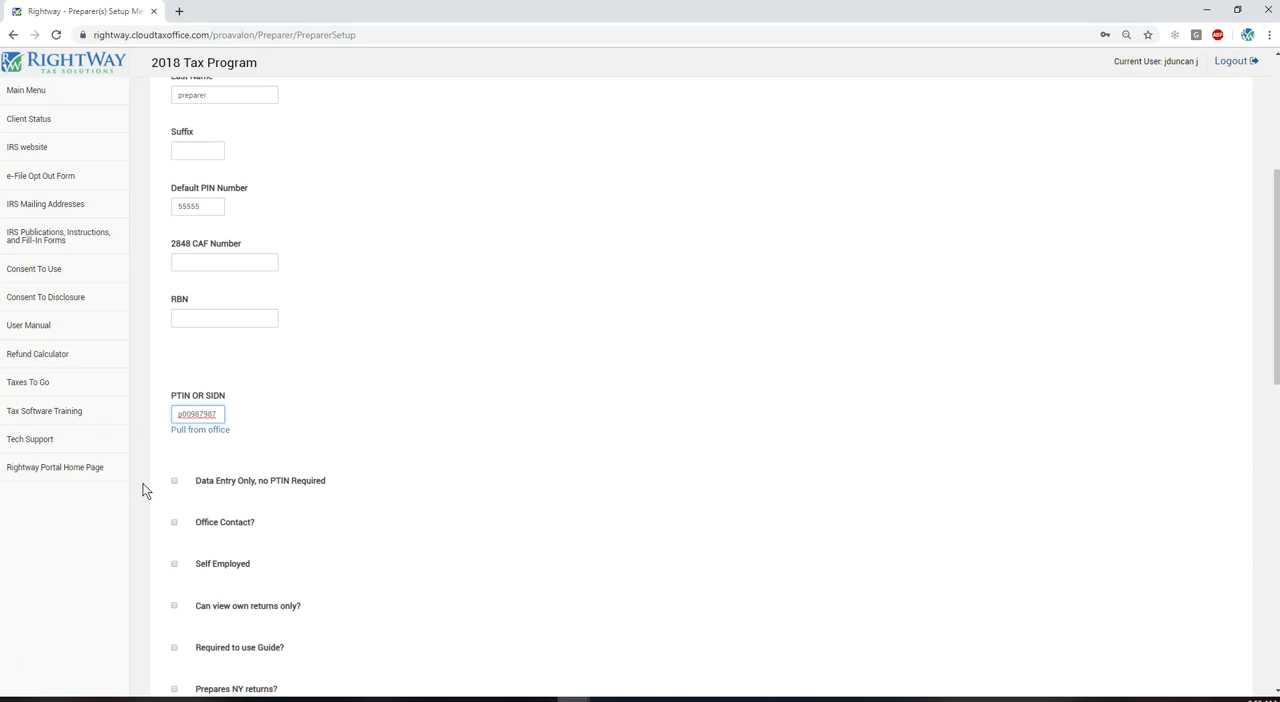
scroll(155, 487, "down", 1)
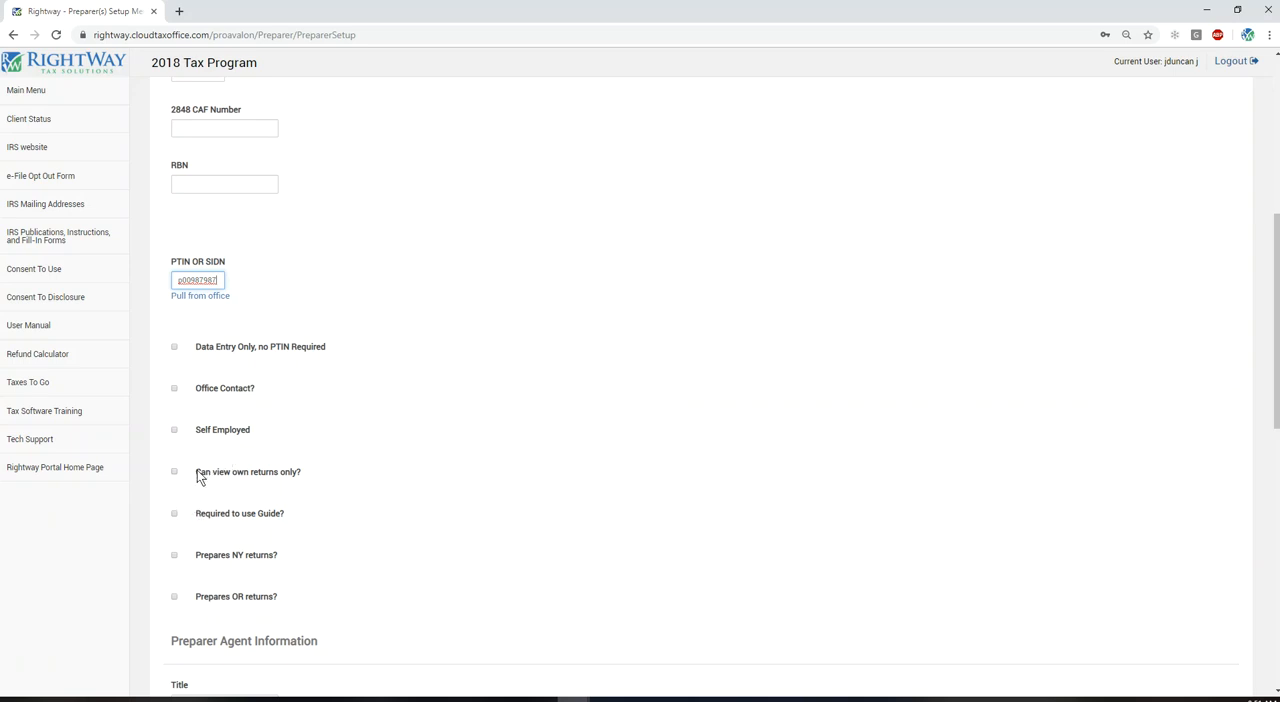
triple_click(195, 470)
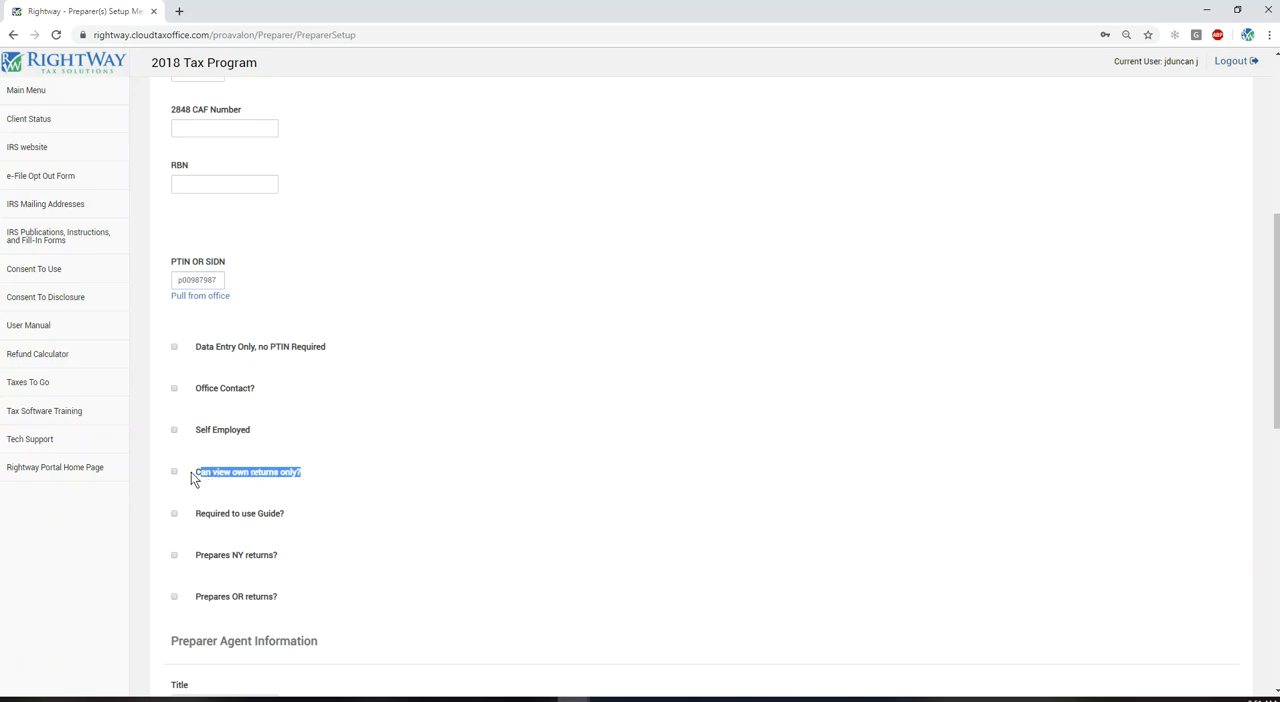
left_click(275, 484)
scroll(198, 446, "down", 1)
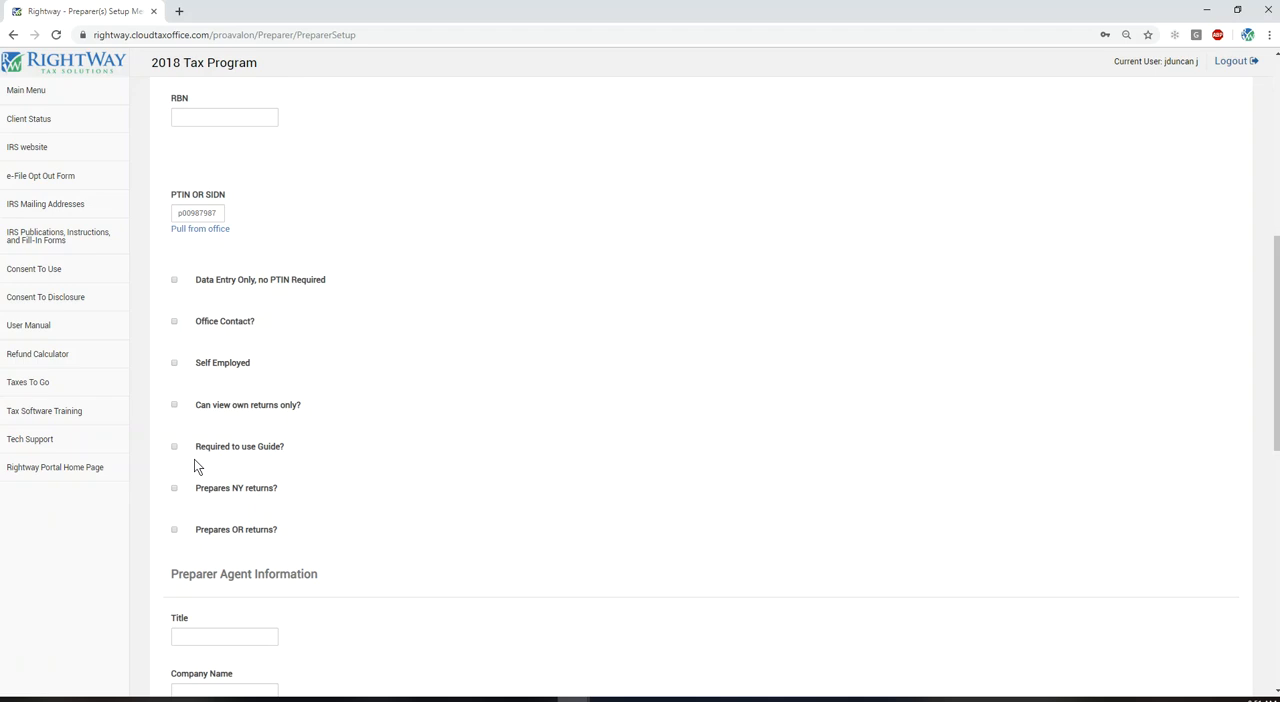
scroll(170, 462, "down", 2)
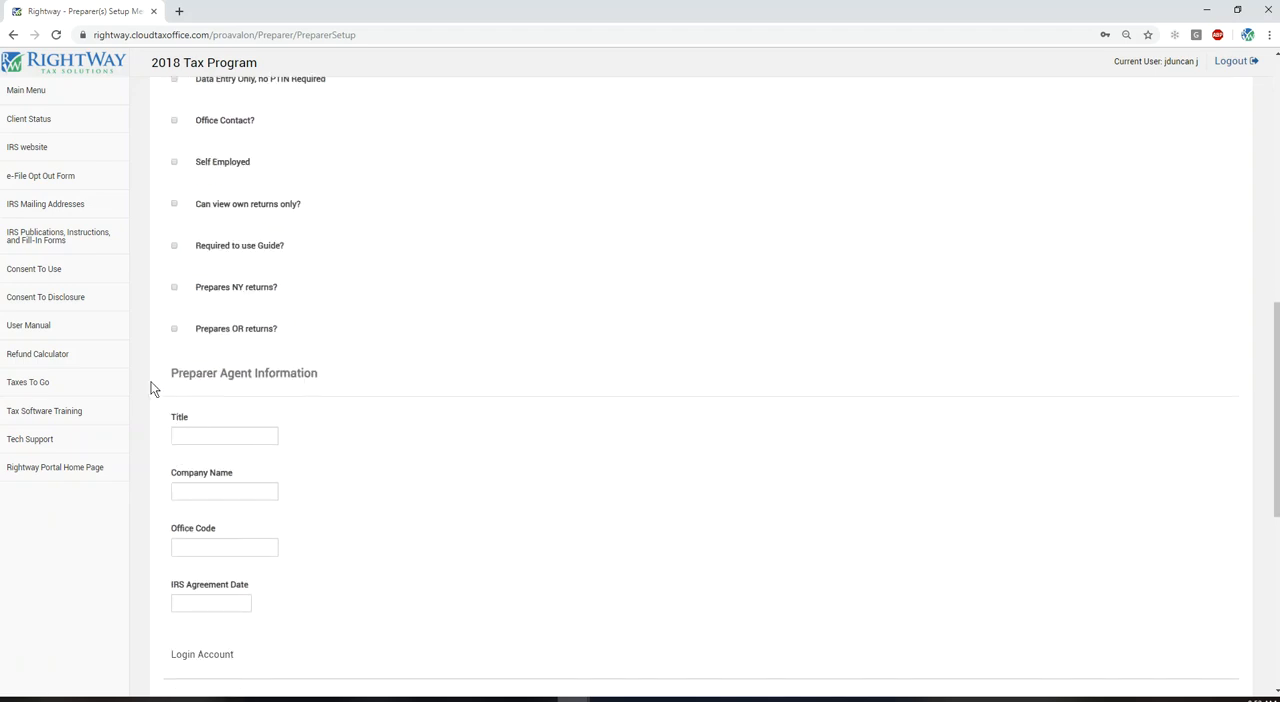
left_click_drag(159, 375, 321, 372)
Step: Clear the prefilled username in the Login Account section
scroll(310, 400, "down", 2)
scroll(235, 510, "down", 1)
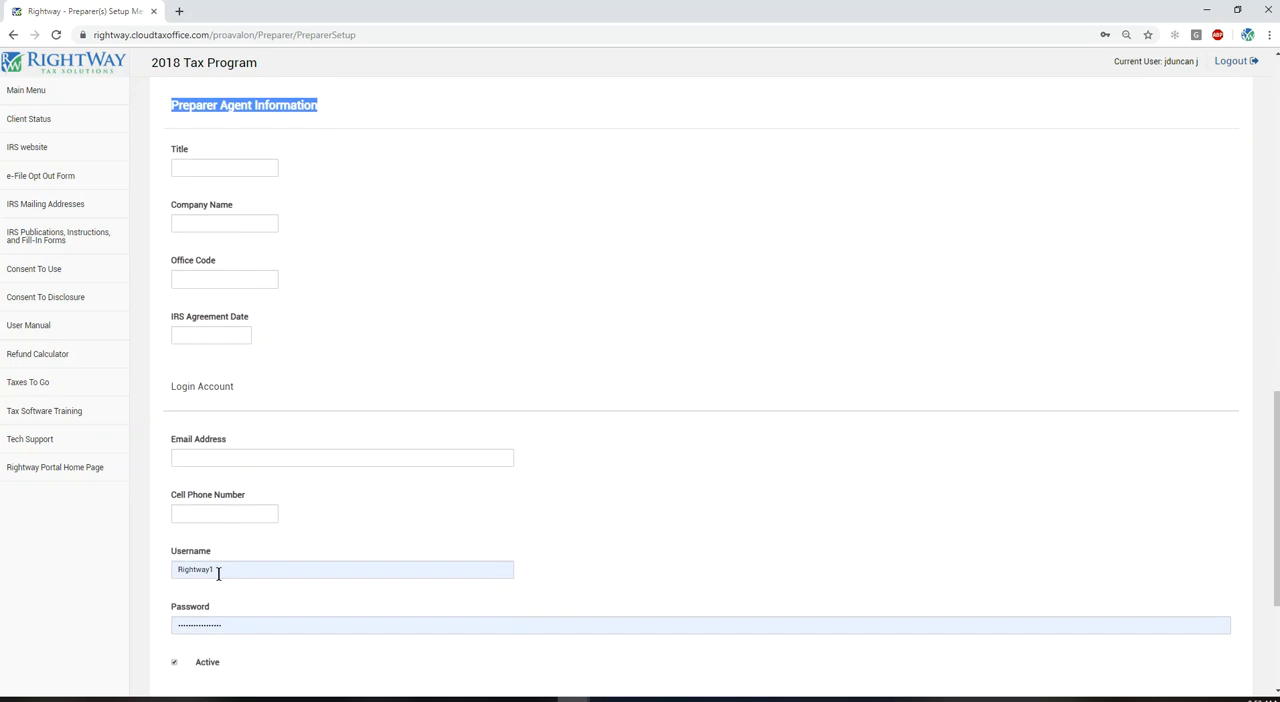
double_click(178, 567)
key("BackSpace")
left_click(639, 581)
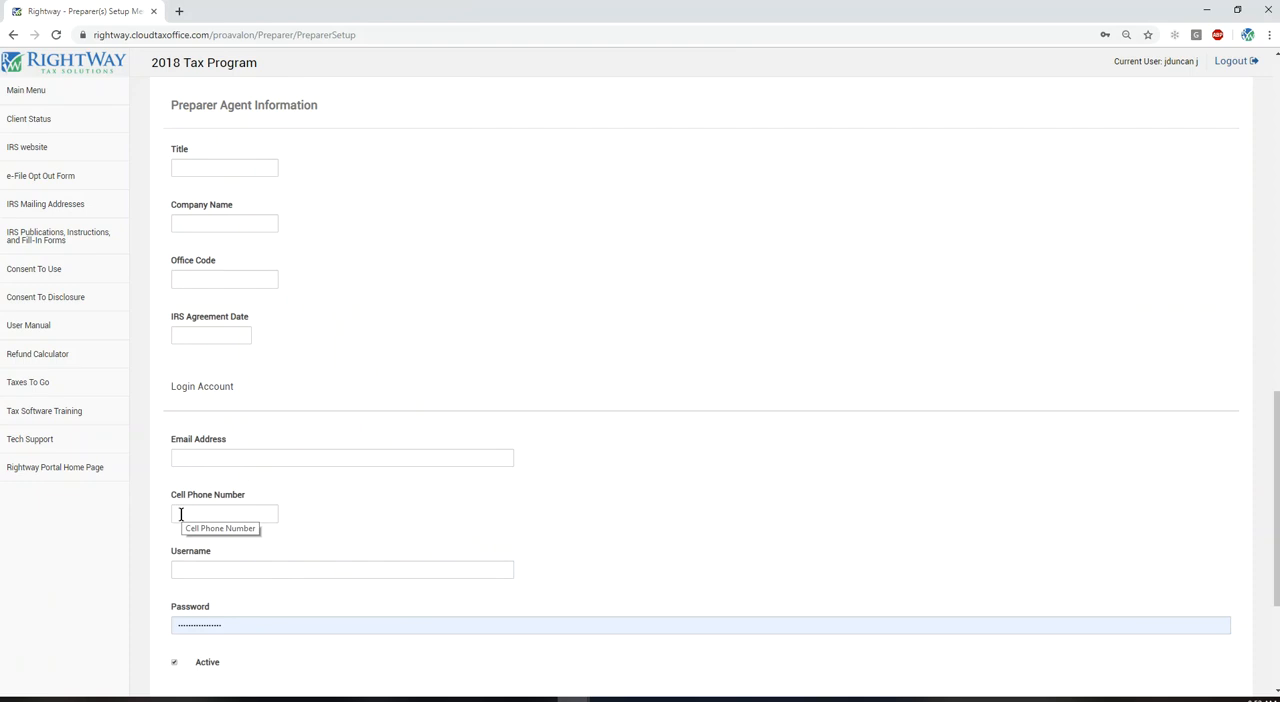
Step: Assign the Data Entry security template to the preparer's login account
scroll(195, 566, "down", 2)
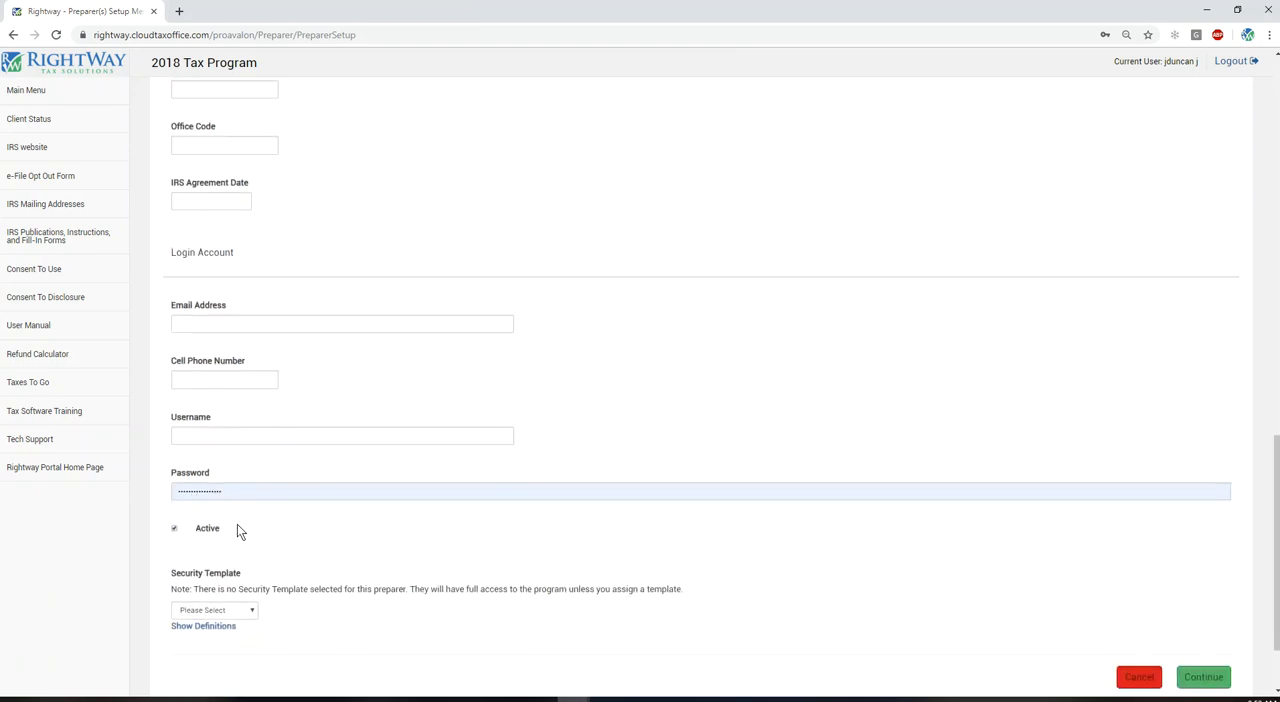
left_click(246, 610)
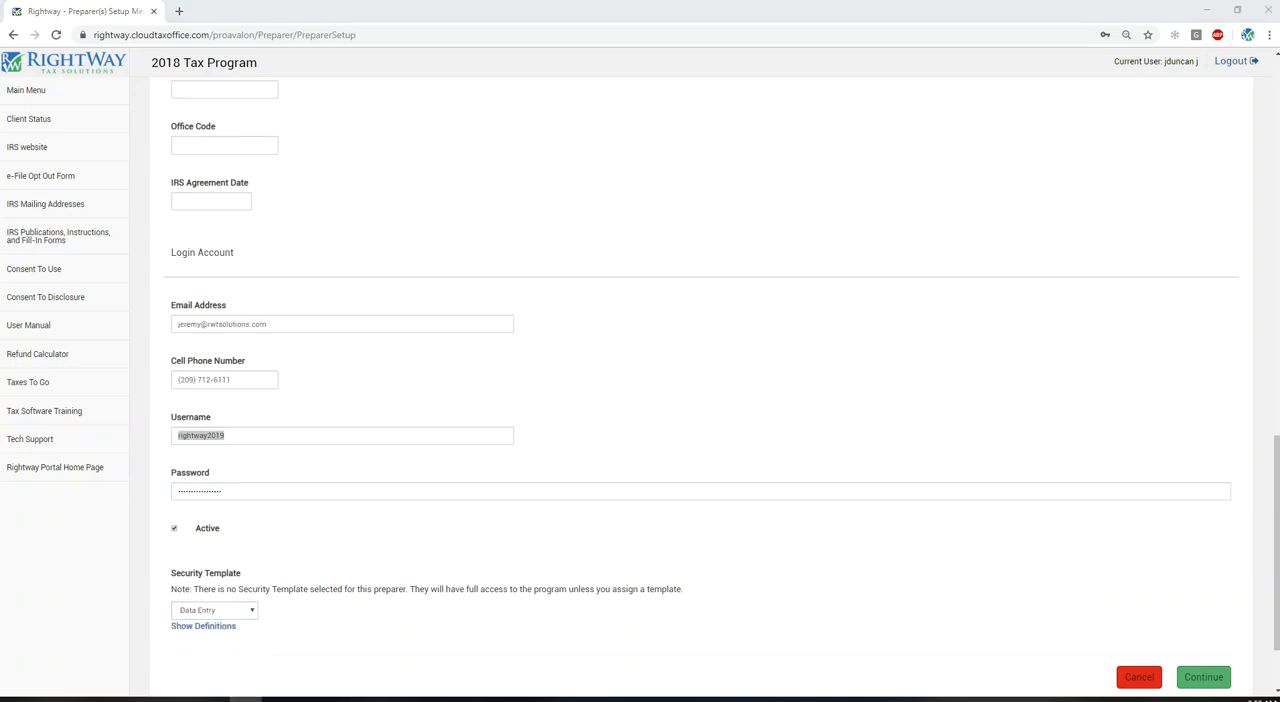
left_click(365, 514)
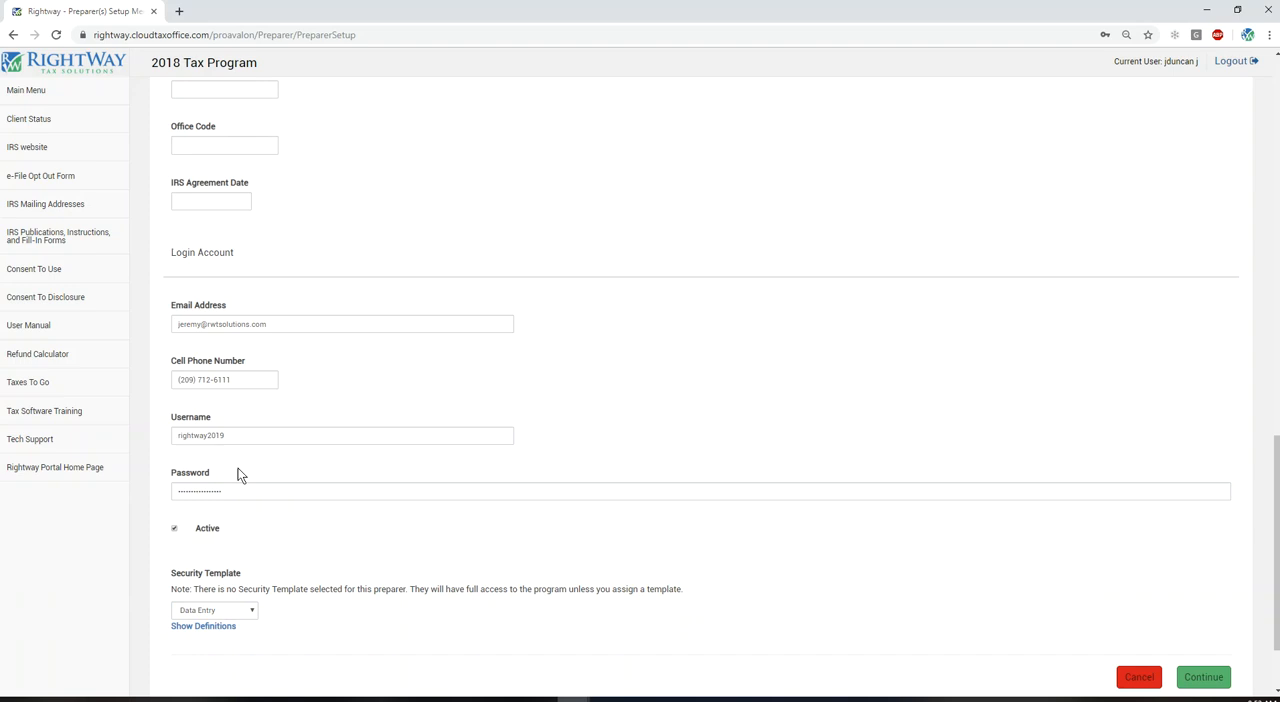
left_click(237, 611)
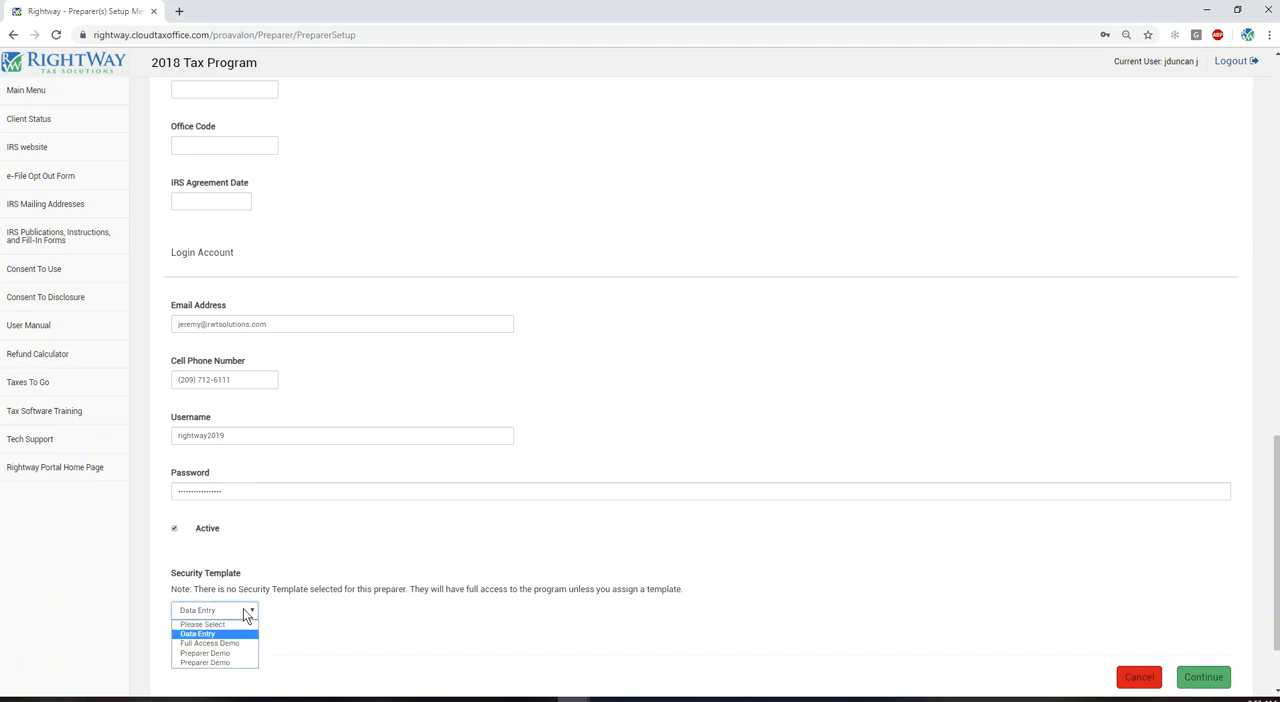
left_click(217, 611)
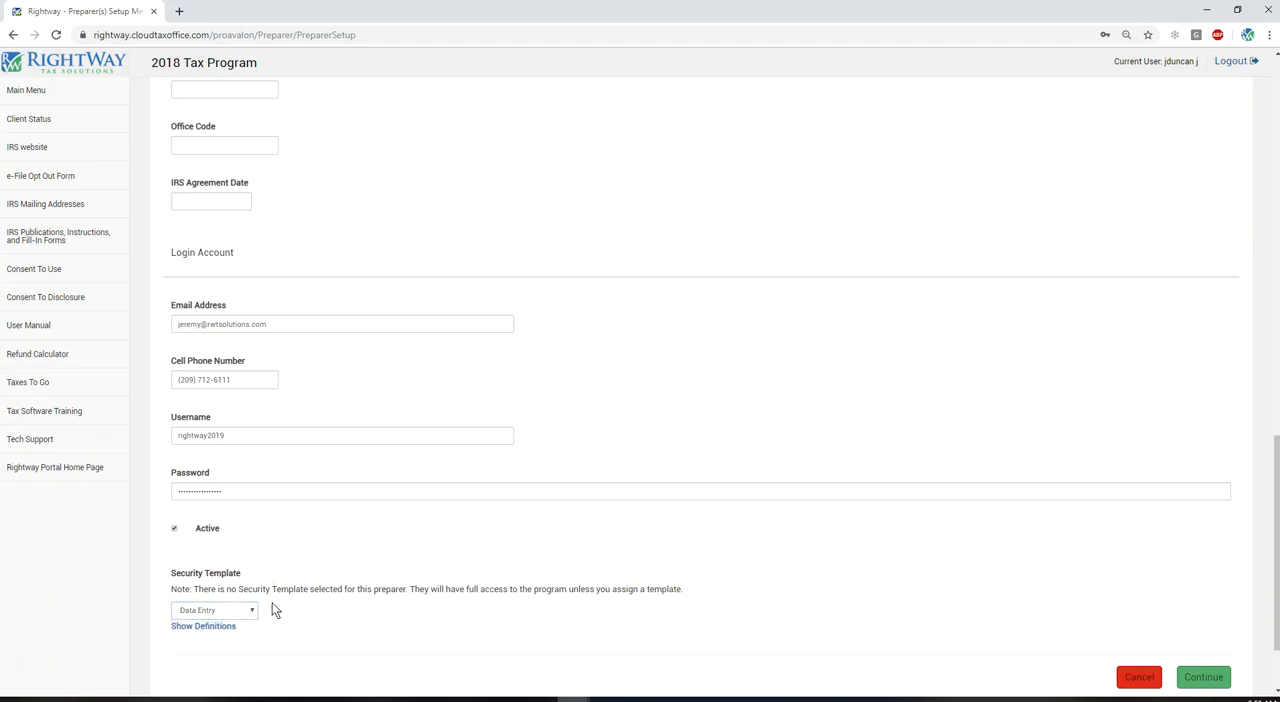
Step: Examine the permission definitions of the Data Entry security template and close them
left_click(231, 630)
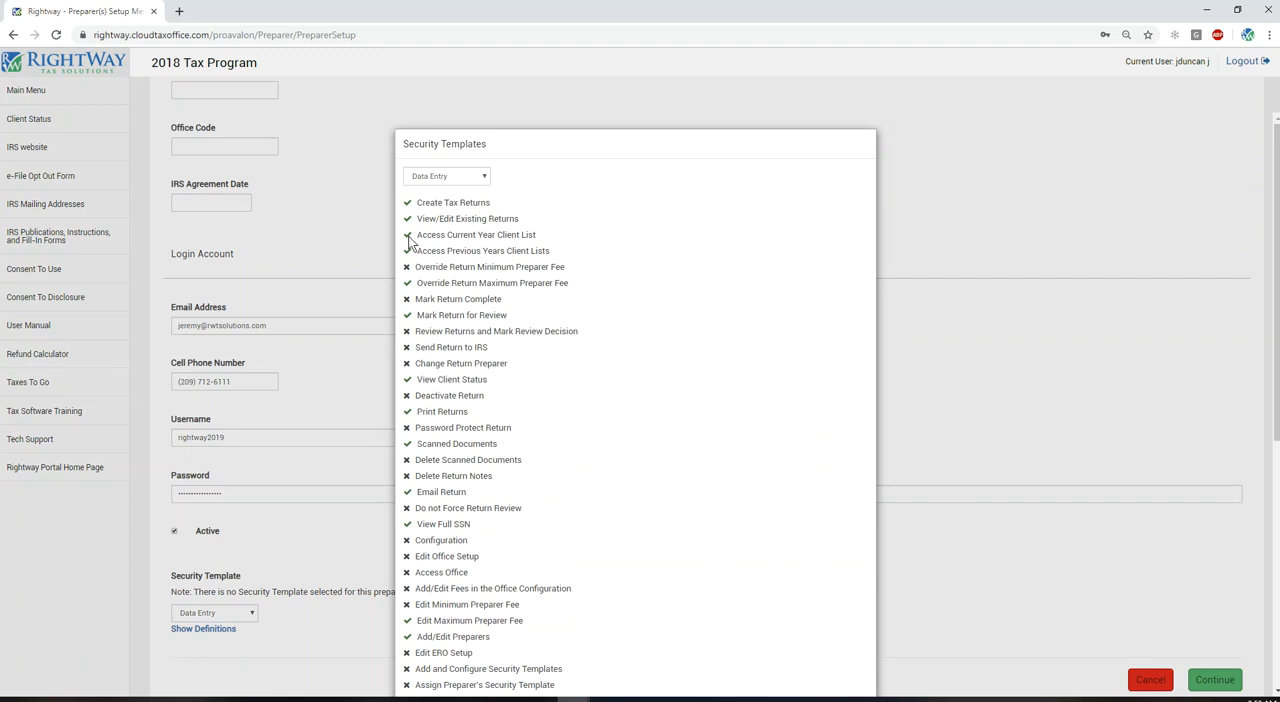
left_click(431, 176)
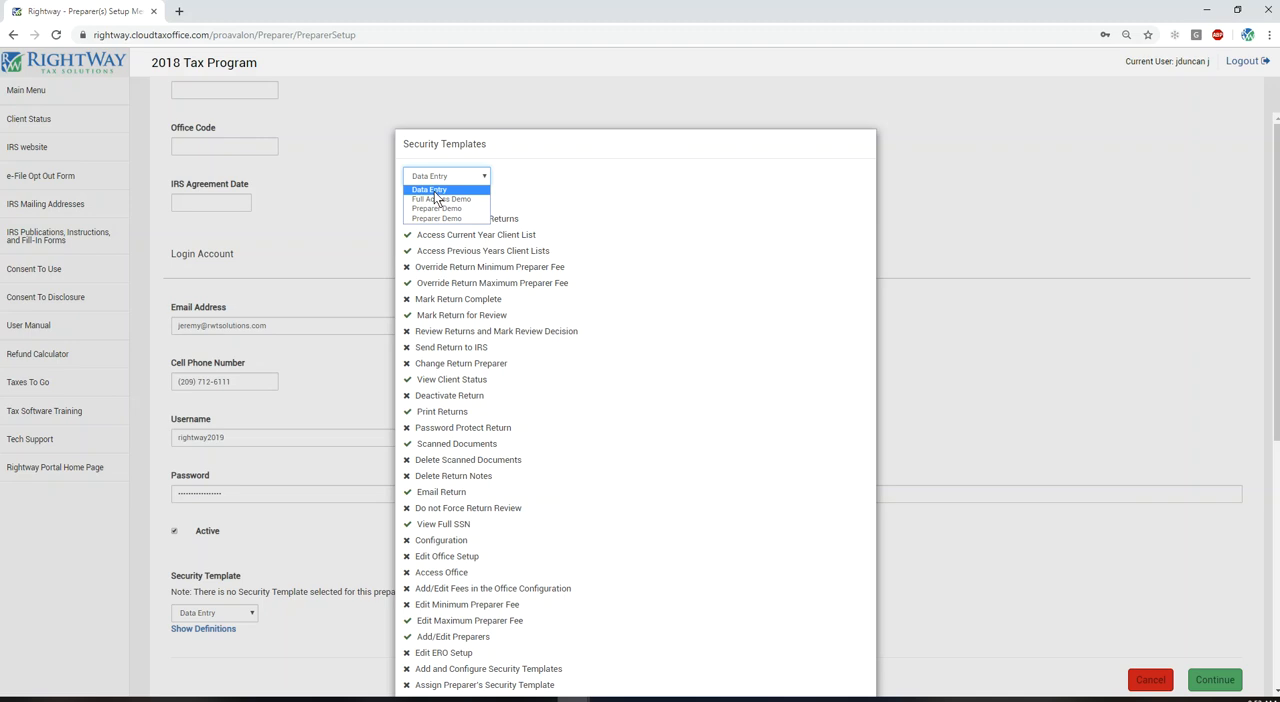
left_click(435, 192)
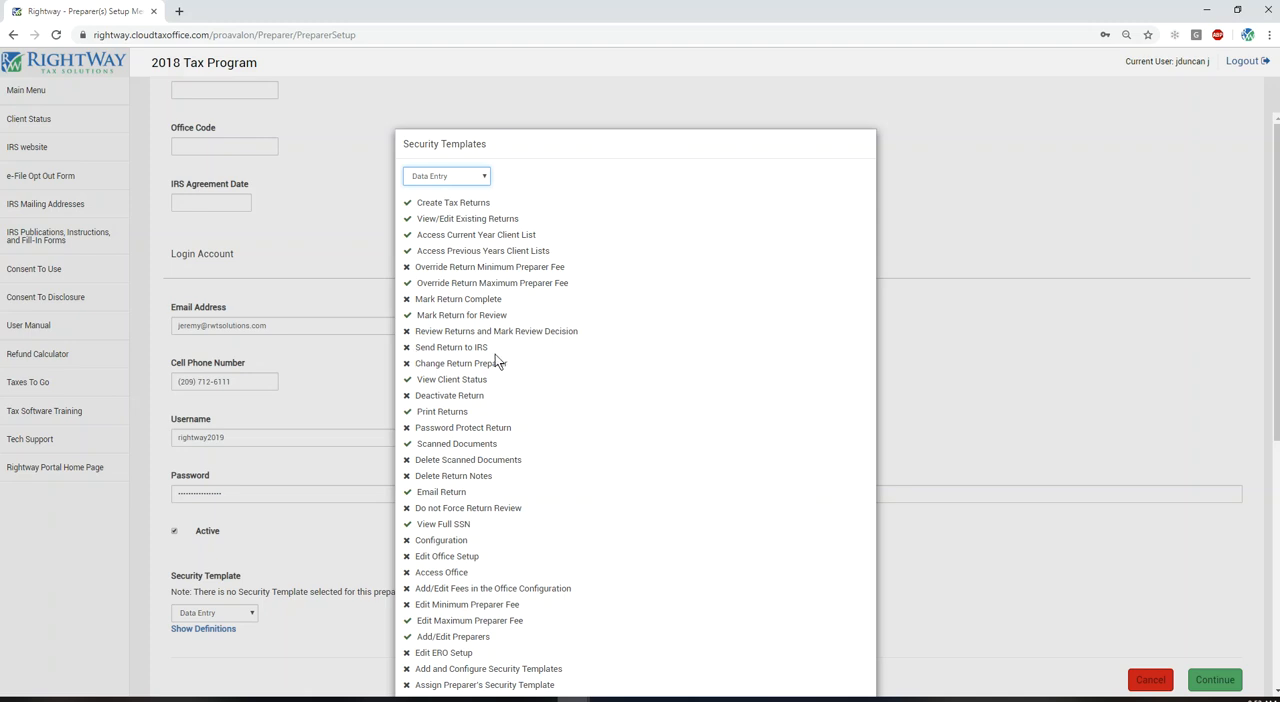
left_click(1017, 170)
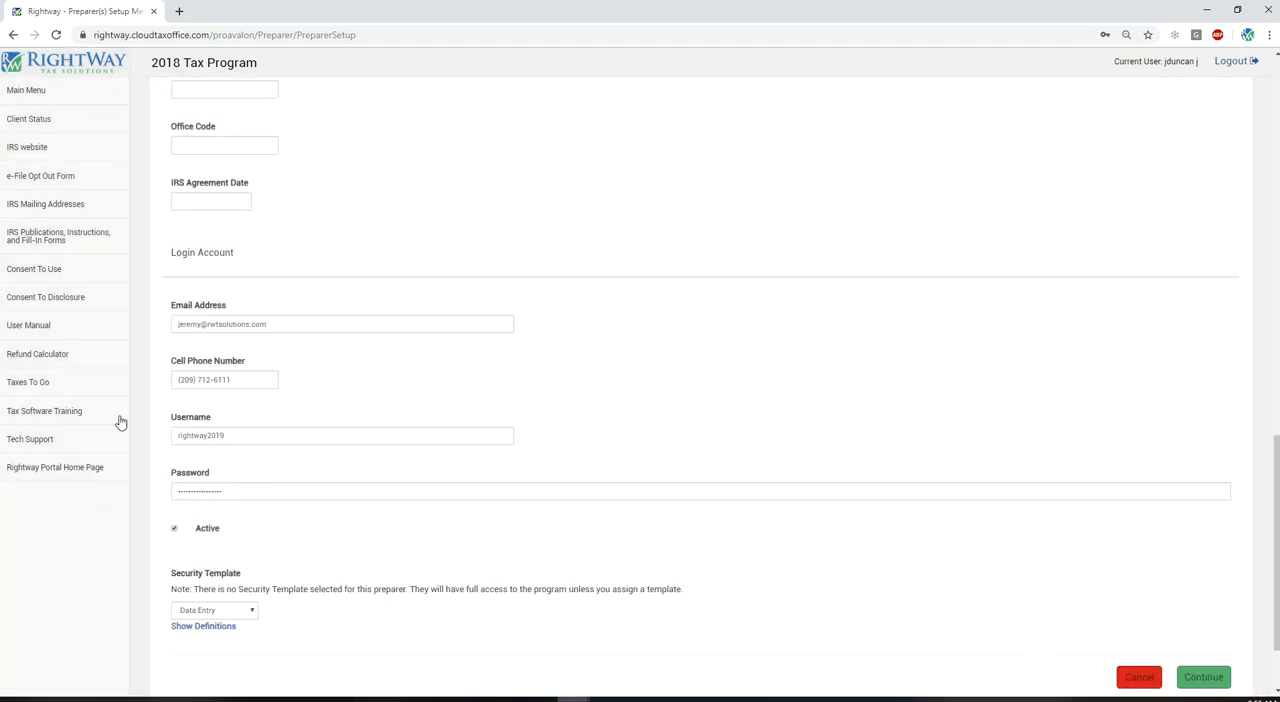
Step: Save the new preparer record, dismissing the browser's offer to store the password, and log out of the current session
left_click_drag(238, 441, 161, 439)
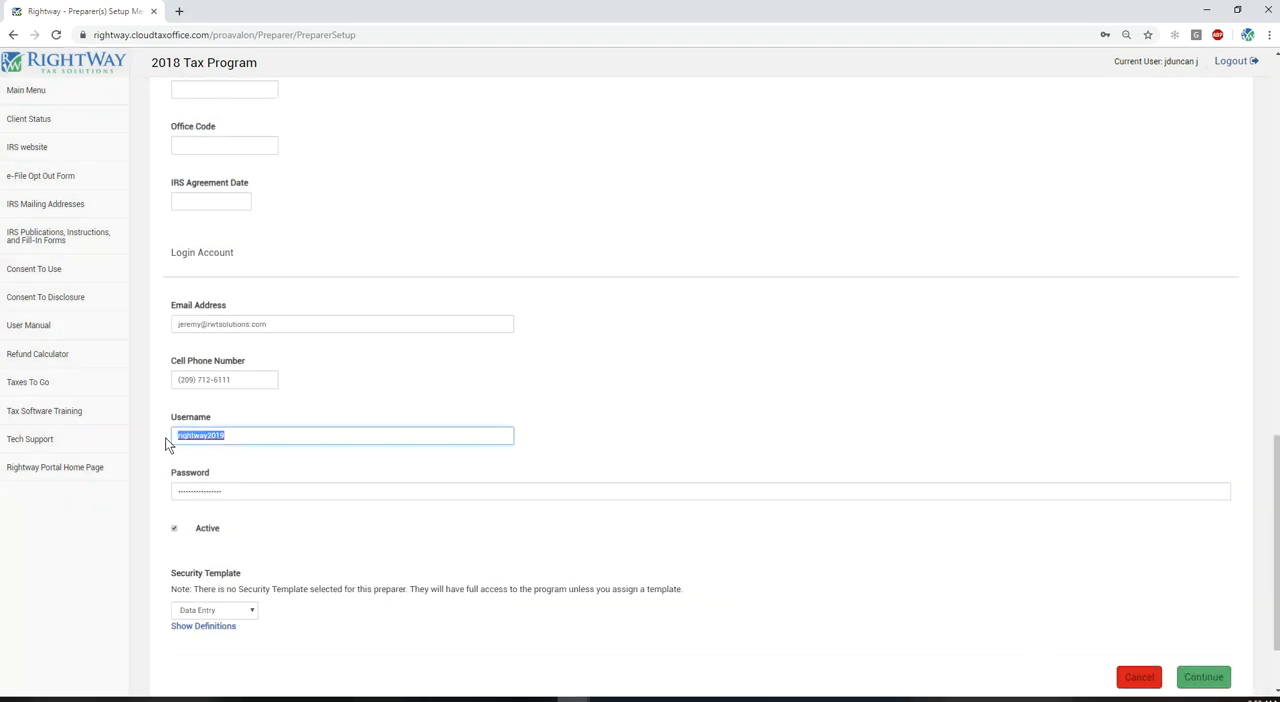
left_click(1202, 678)
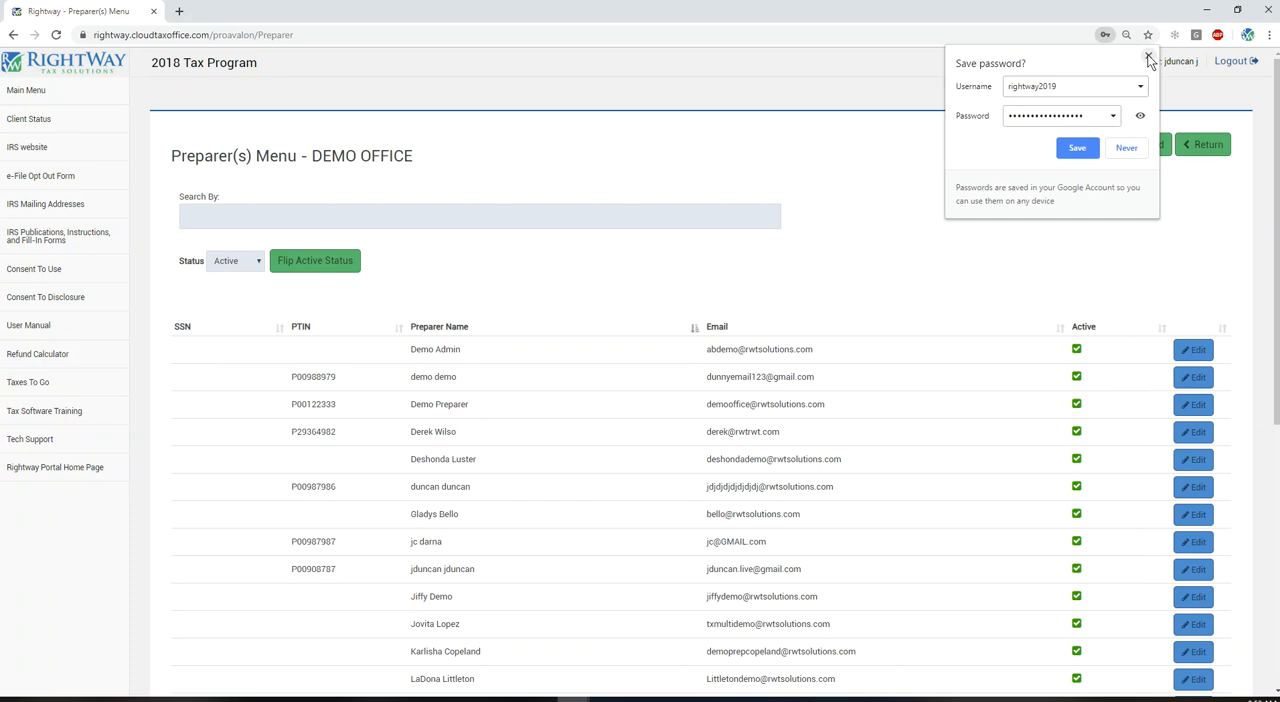
left_click(1149, 57)
left_click(1230, 60)
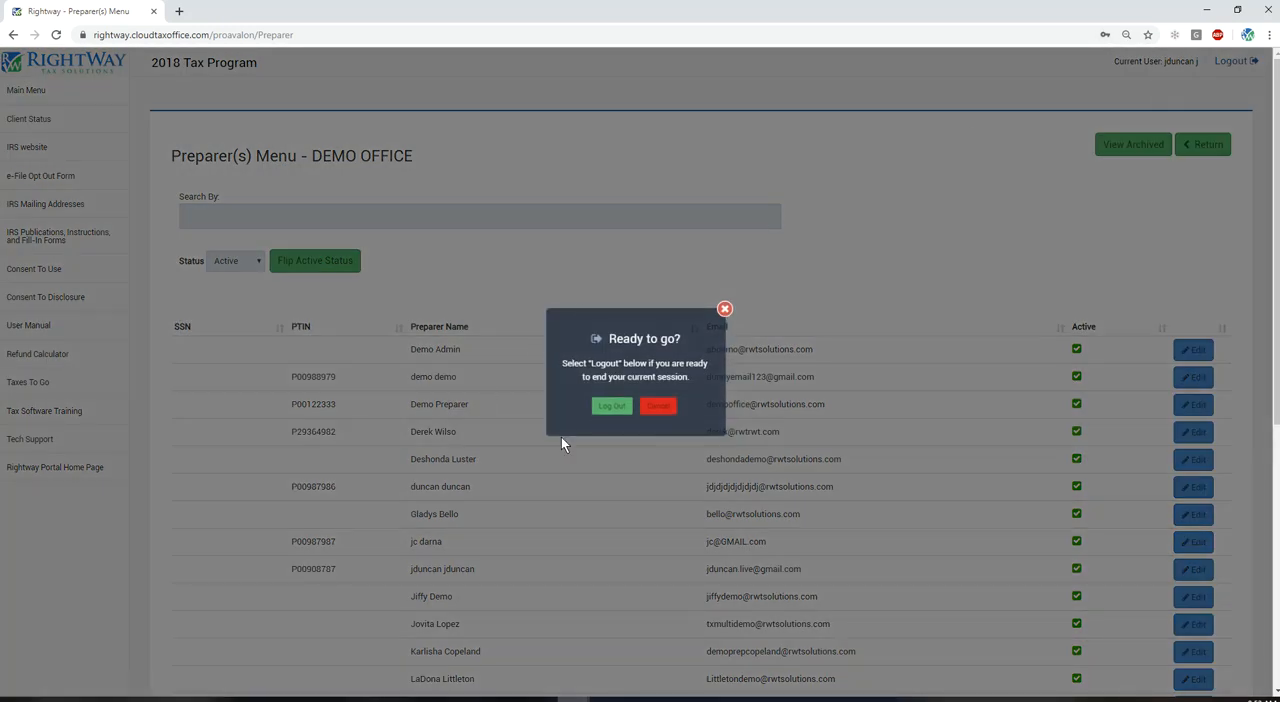
left_click(611, 405)
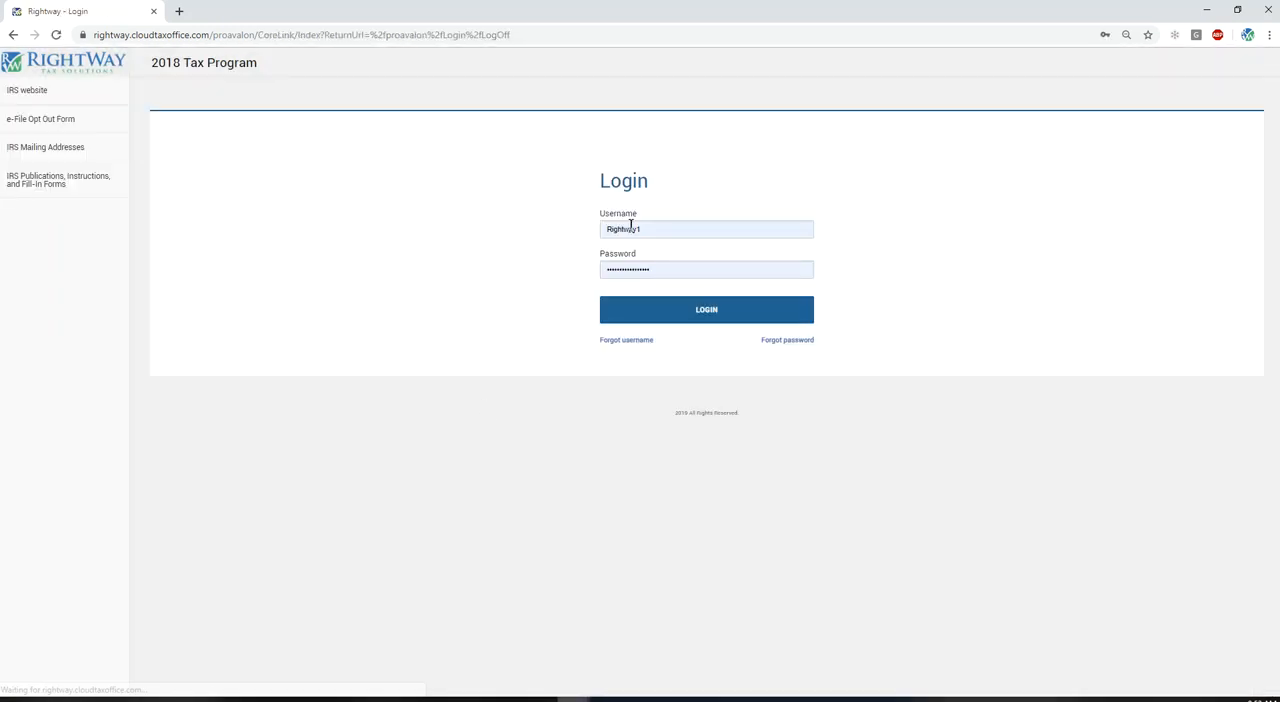
left_click_drag(657, 228, 572, 224)
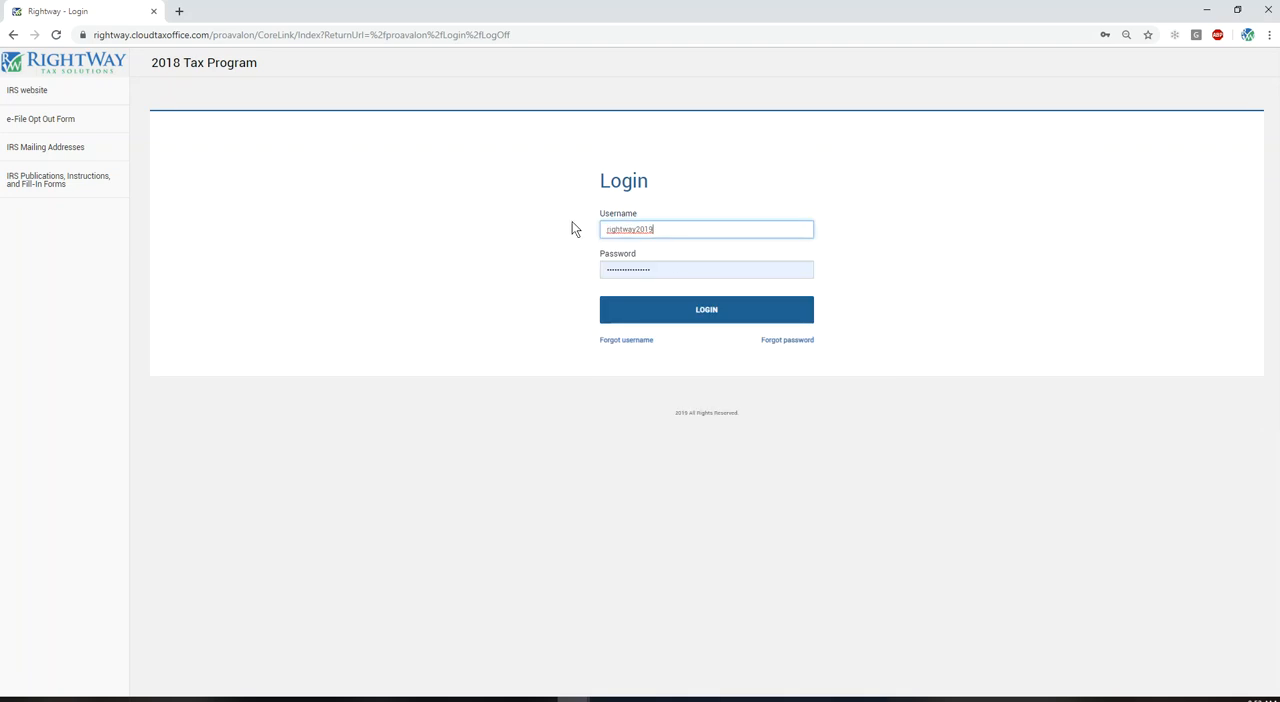
left_click_drag(671, 262, 594, 266)
type("***")
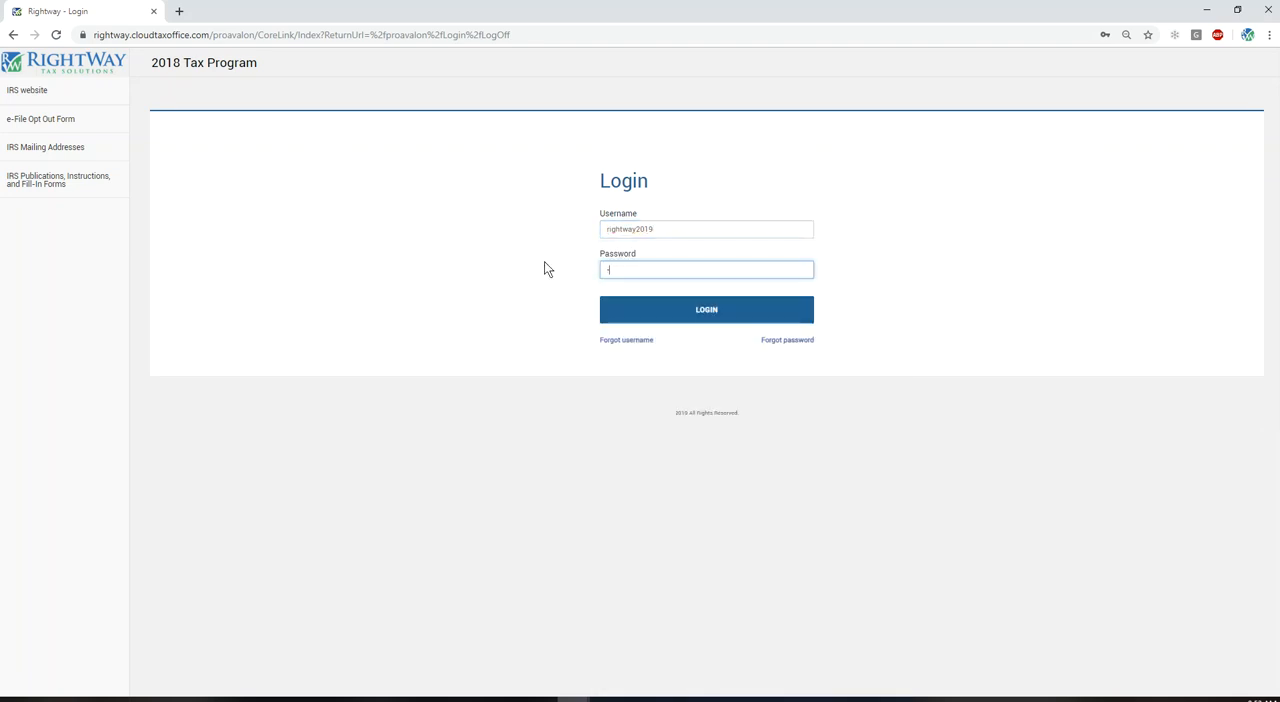
type("**************")
left_click(686, 312)
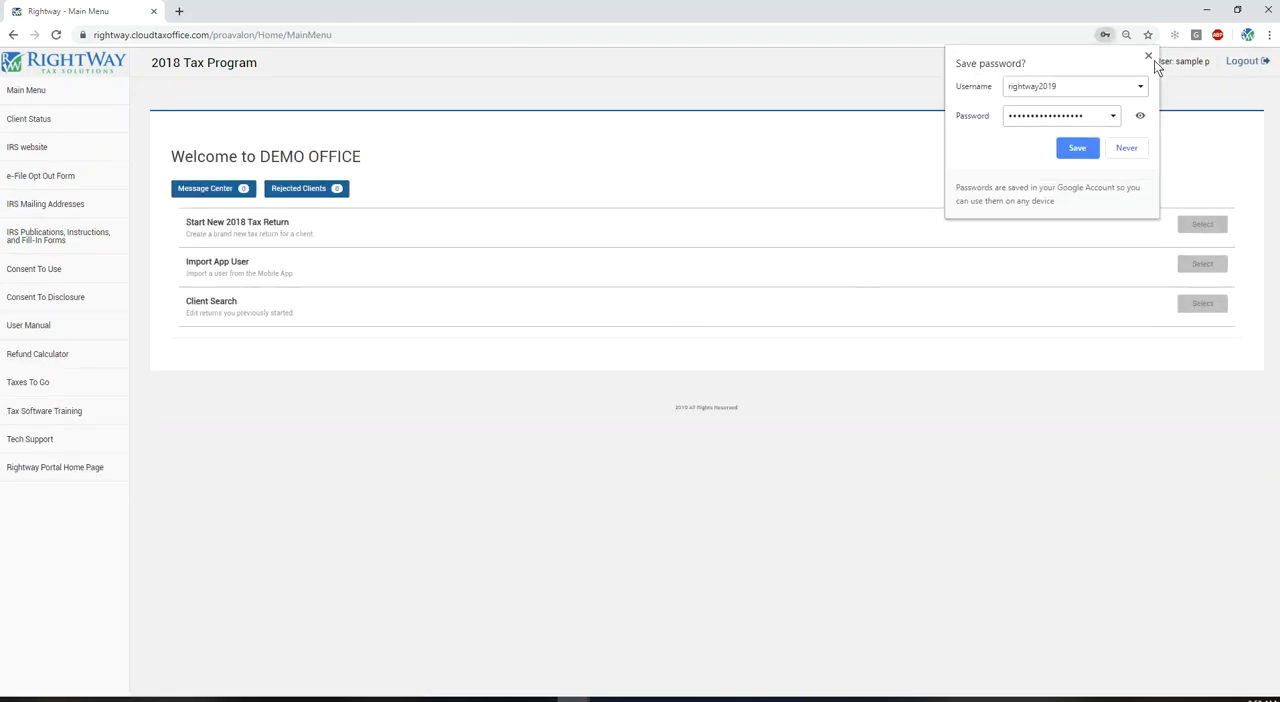
left_click(1148, 56)
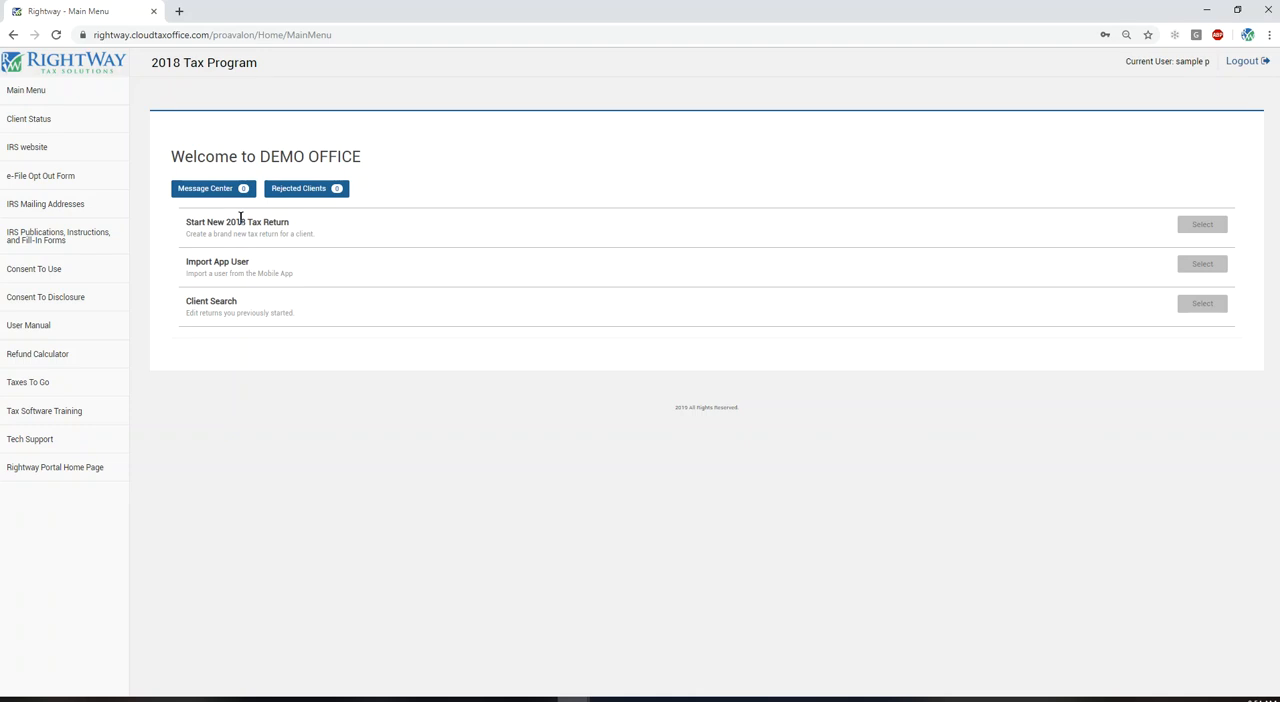
left_click_drag(178, 220, 278, 224)
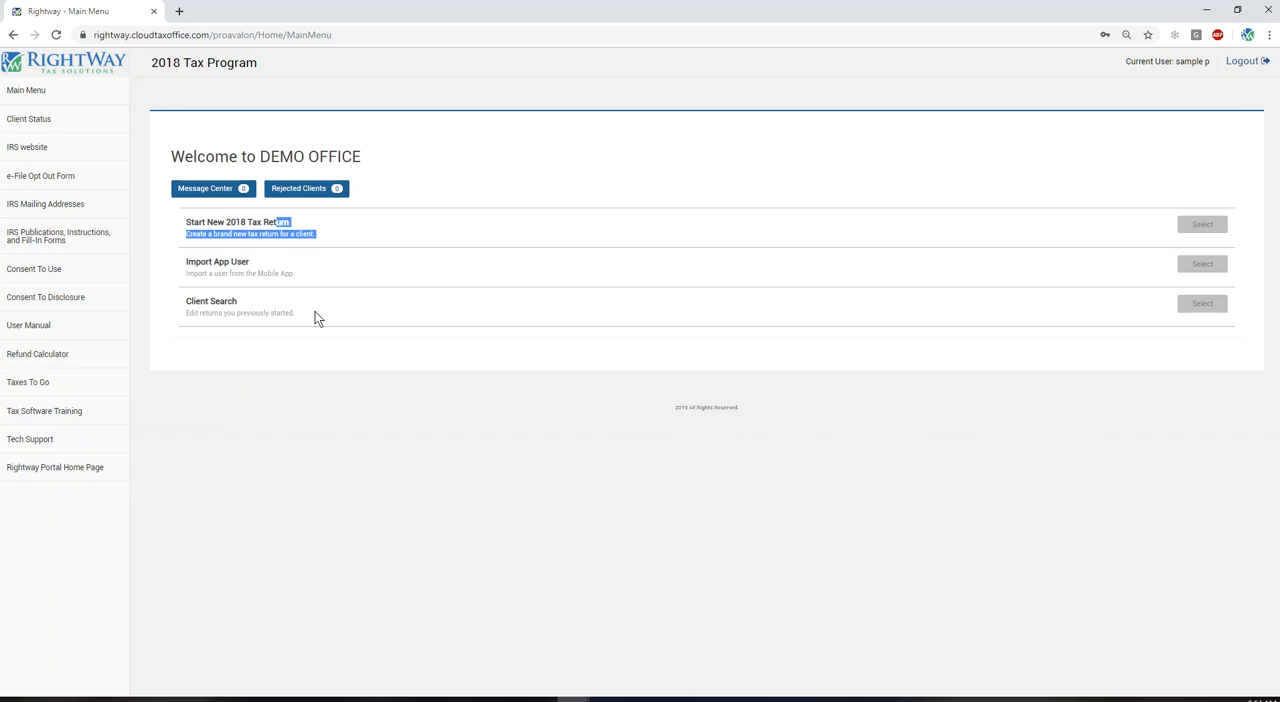
left_click(310, 378)
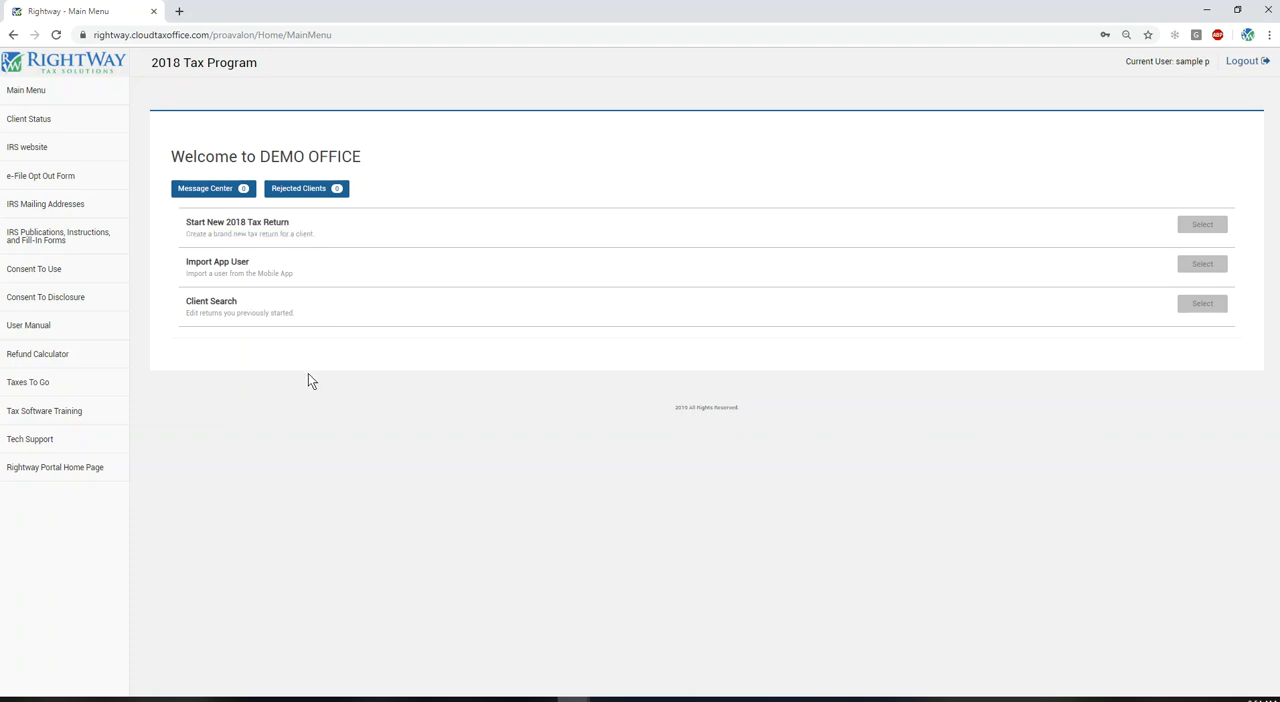